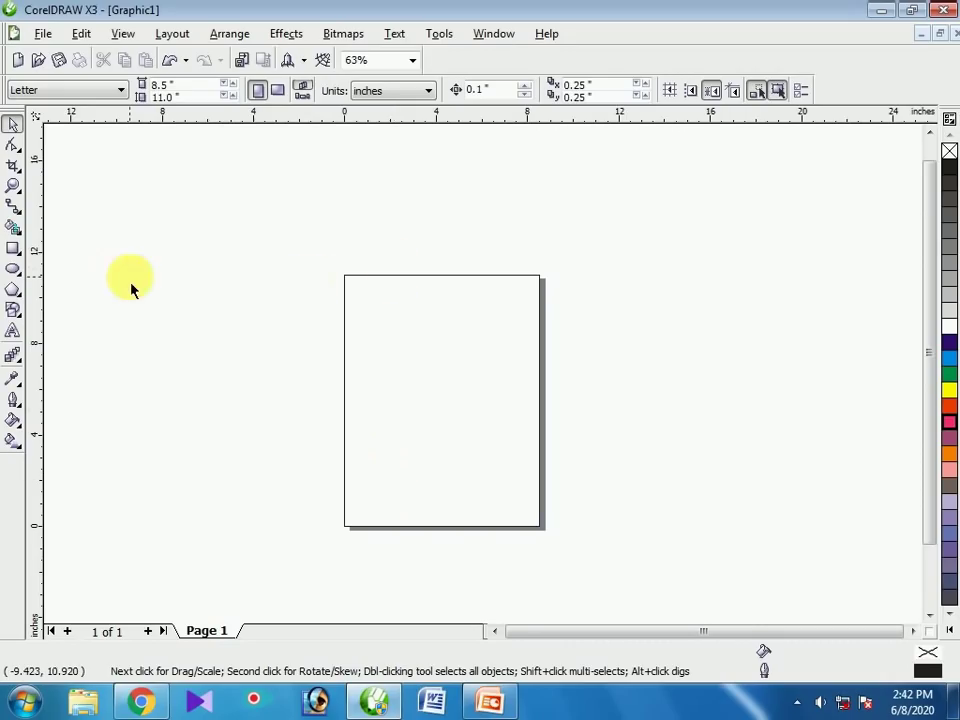
# View the settings of the Smart Drawing tool and the Smart Fill tool
pyautogui.click(12, 232)
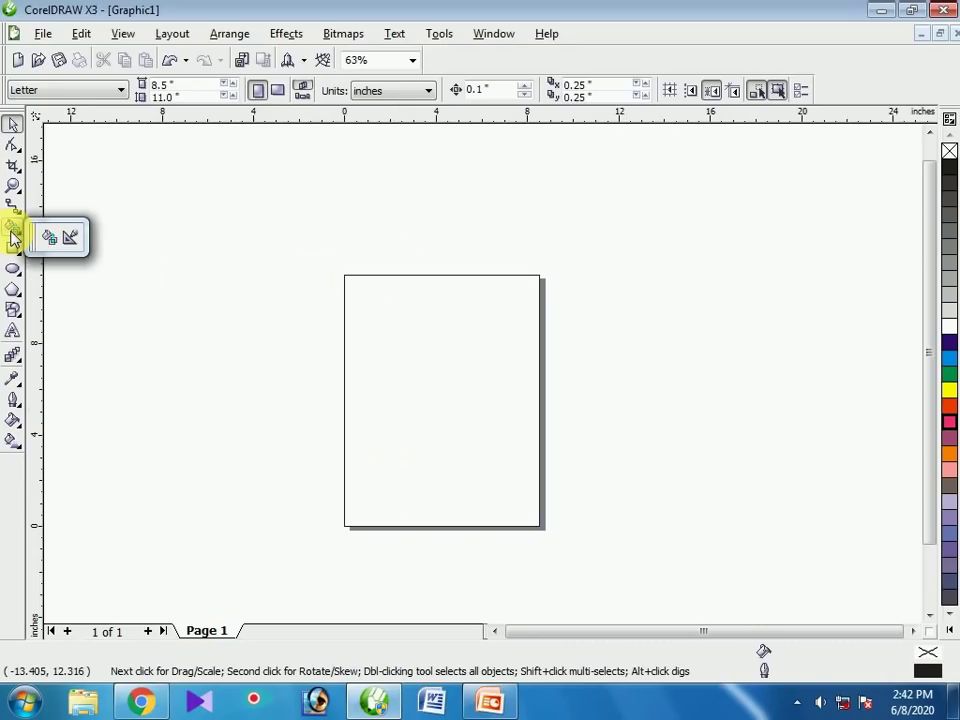
pyautogui.click(70, 240)
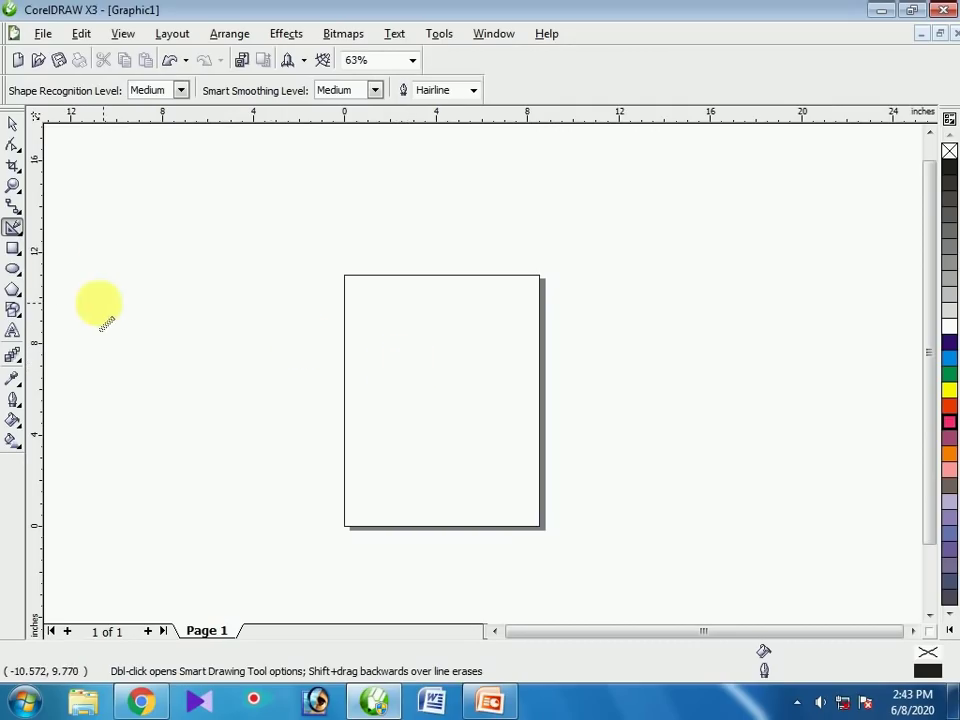
pyautogui.click(13, 230)
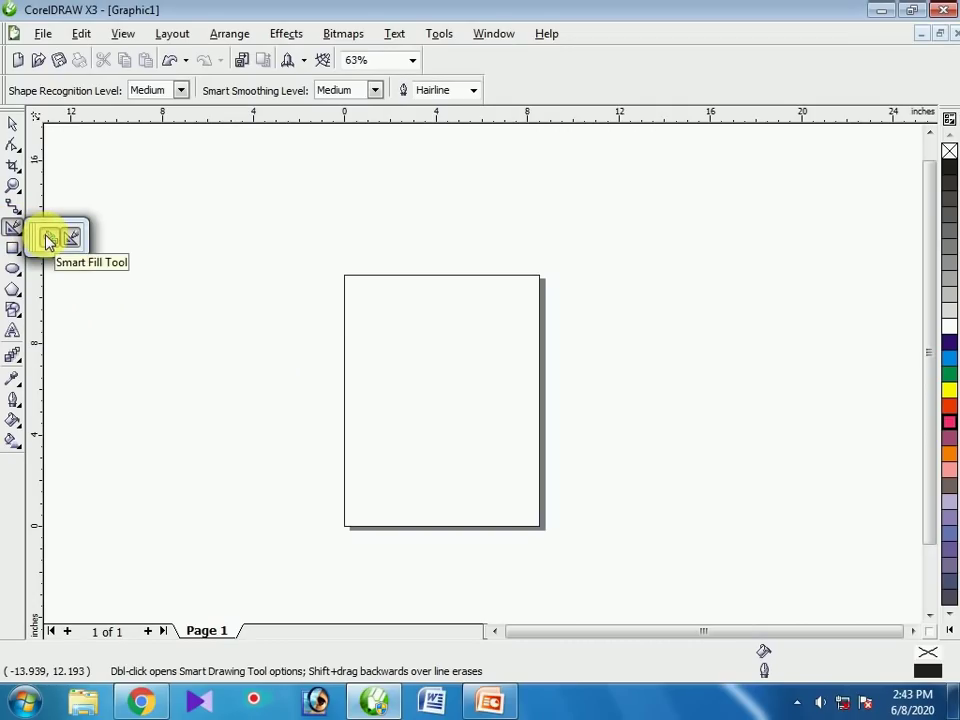
pyautogui.click(48, 240)
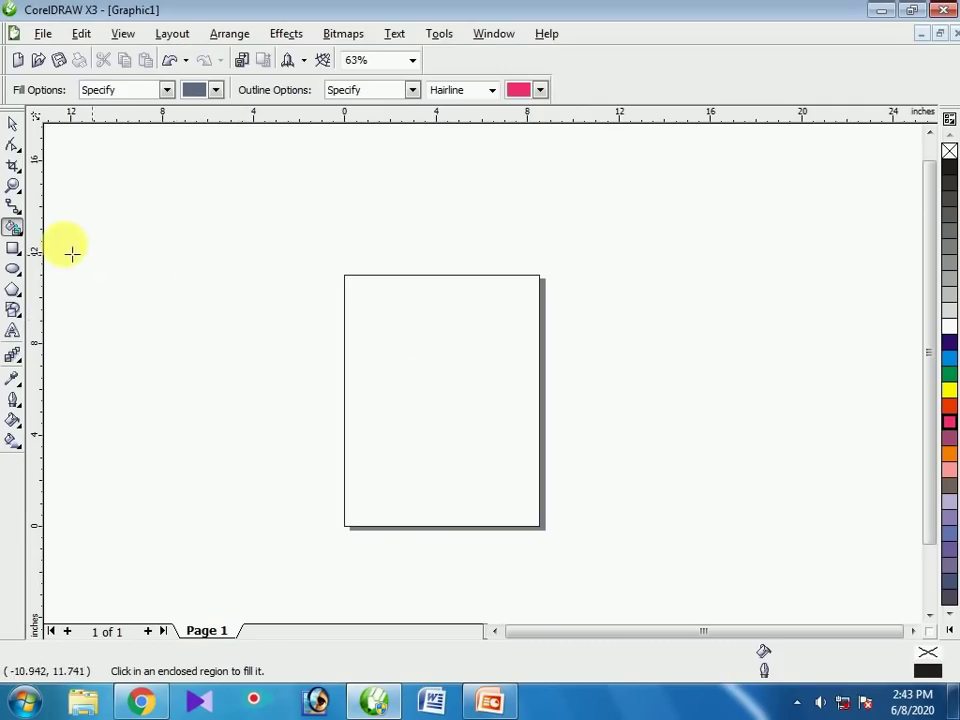
# Draw two overlapping ellipses in the upper half of the page, the second one about 7.6 by 6.3 inches
pyautogui.click(12, 268)
pyautogui.moveTo(368, 322); pyautogui.dragTo(508, 441)
pyautogui.moveTo(379, 296); pyautogui.dragTo(558, 439)
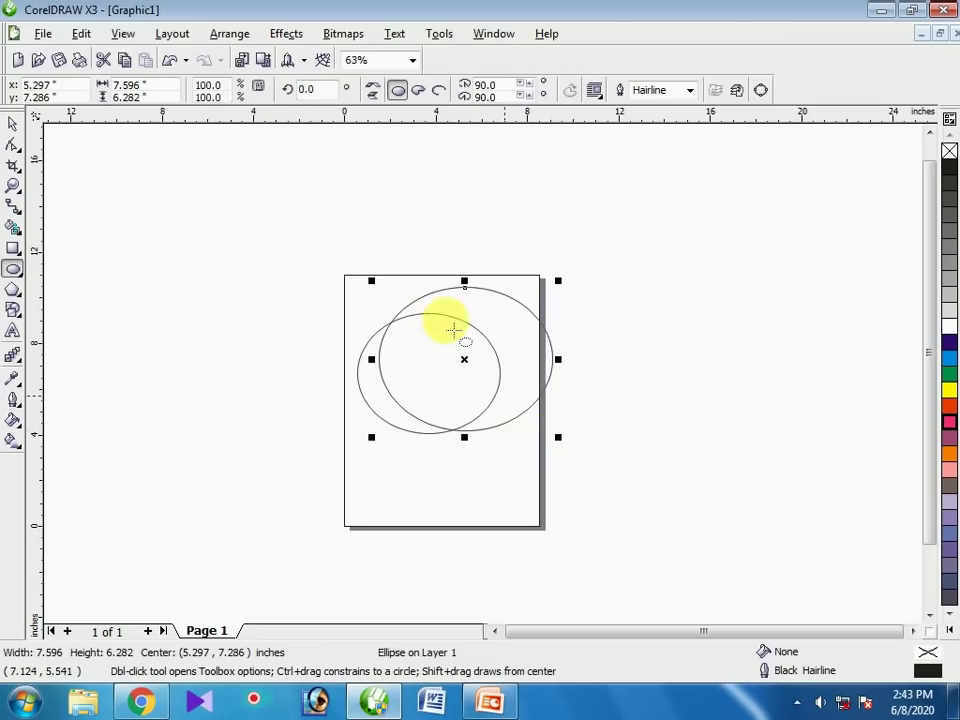
# Try a Desert Blue Smart Fill with a magenta hairline outline on the left crescent between the ellipses, and undo it
pyautogui.press('F2')
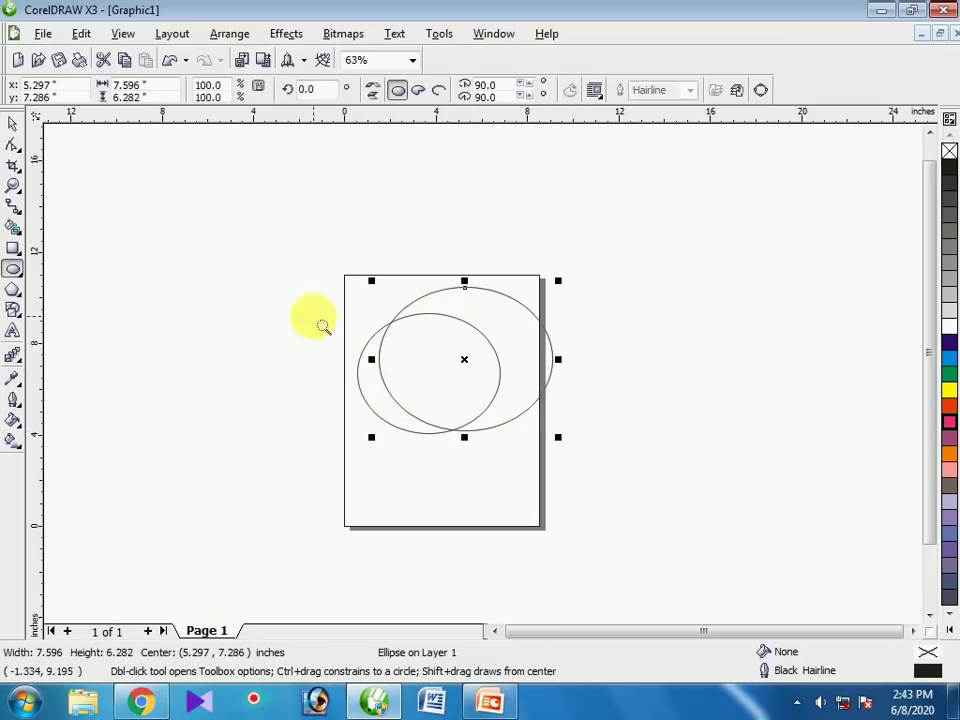
pyautogui.moveTo(339, 317); pyautogui.dragTo(533, 464)
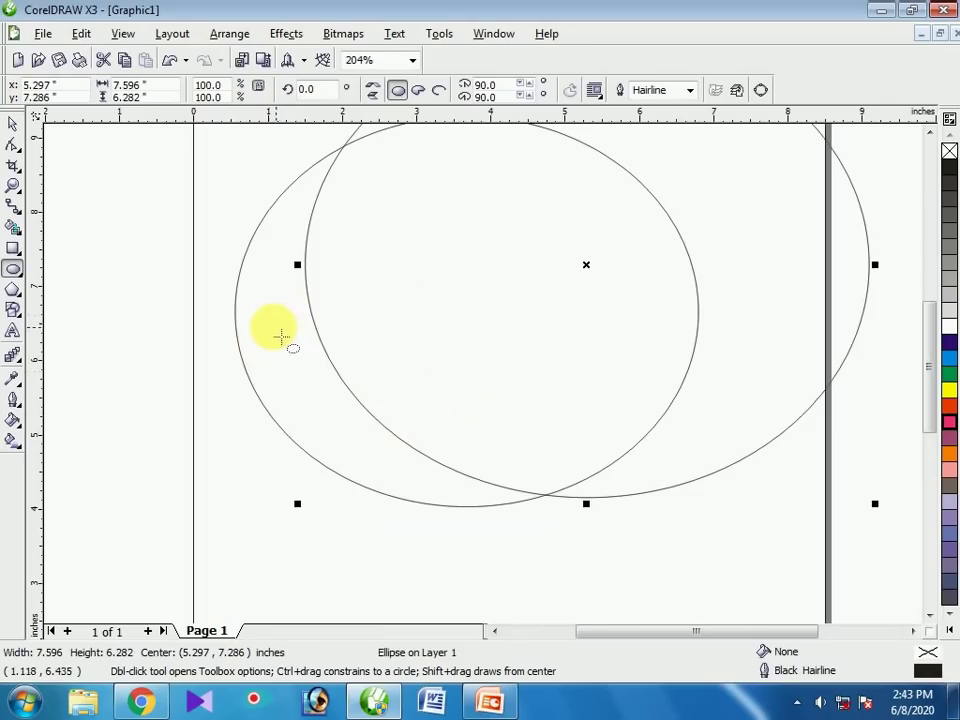
pyautogui.click(11, 230)
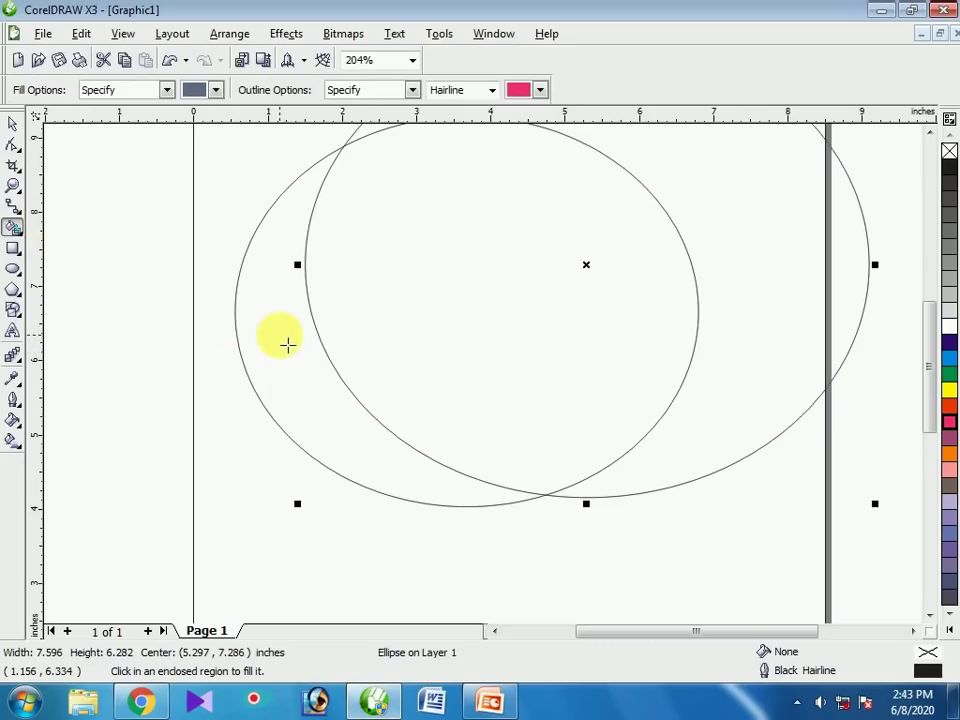
pyautogui.click(287, 345)
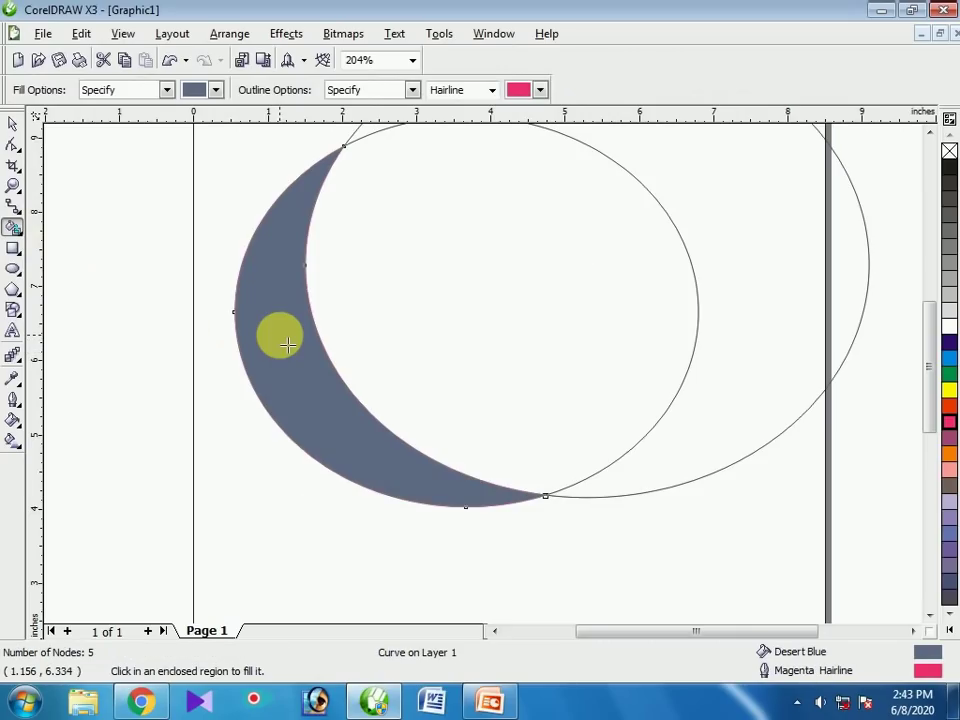
pyautogui.hotkey('ctrl', 'z')
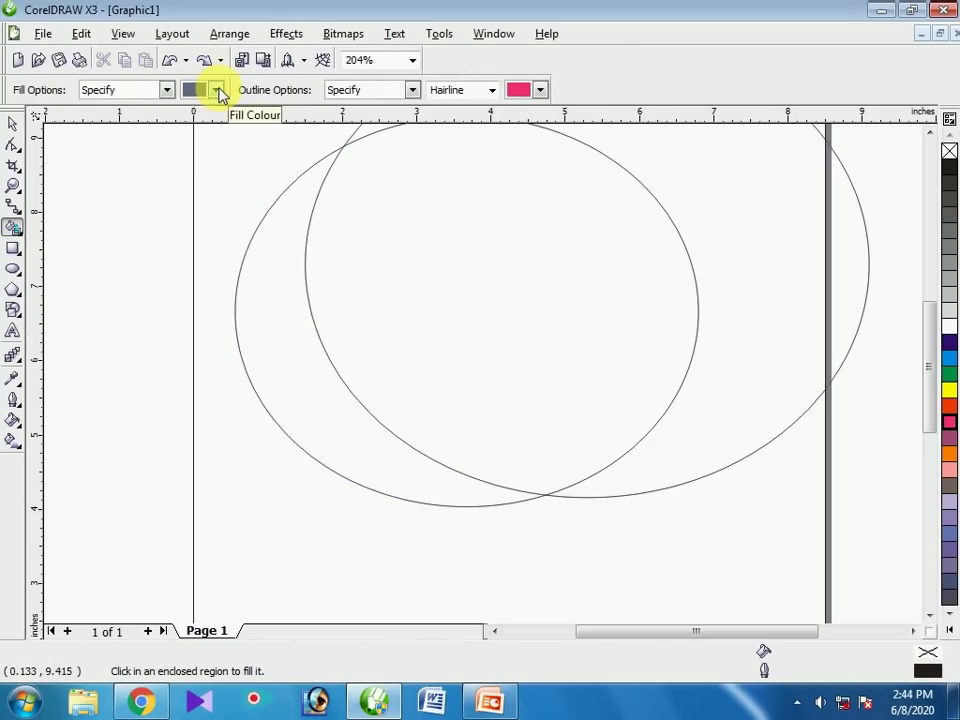
# Set the Smart Fill colour to purple and fill the left crescent between the two ellipses
pyautogui.click(216, 90)
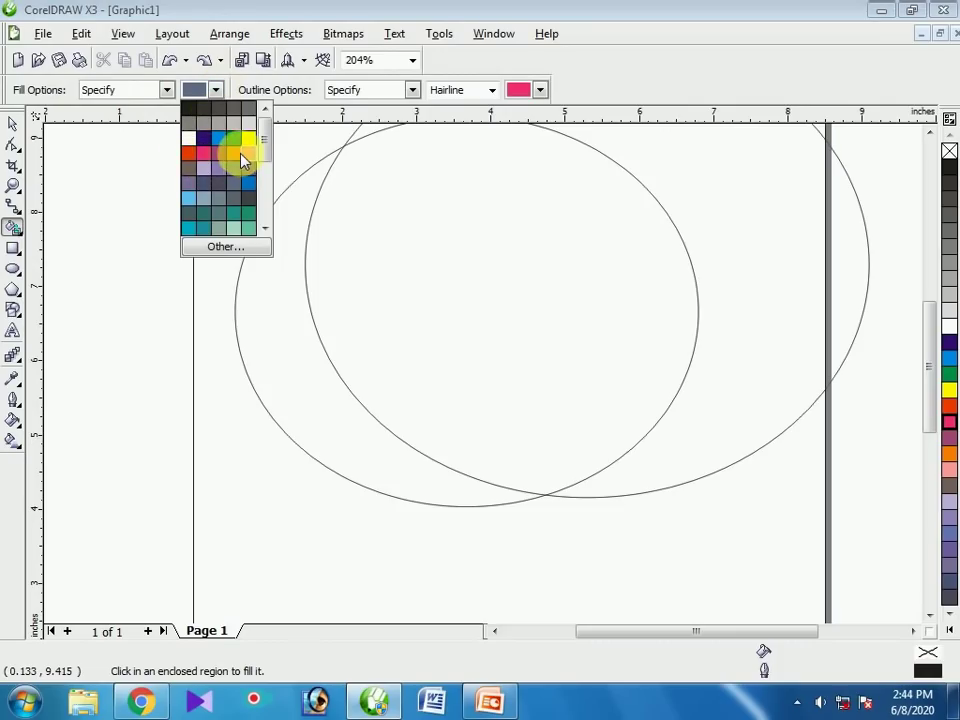
pyautogui.click(216, 153)
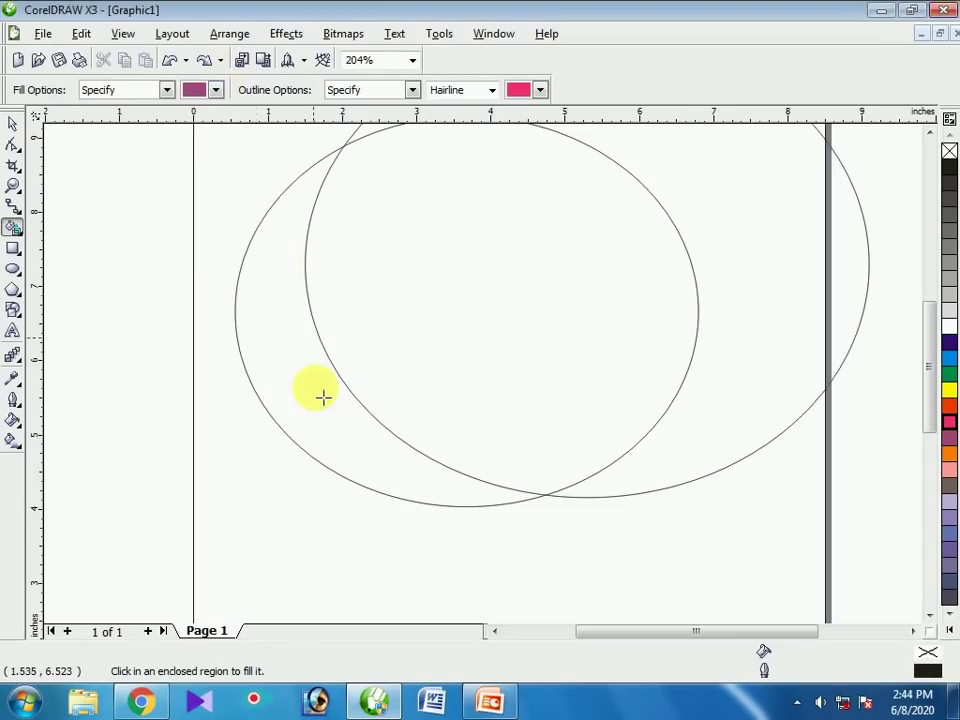
pyautogui.click(295, 340)
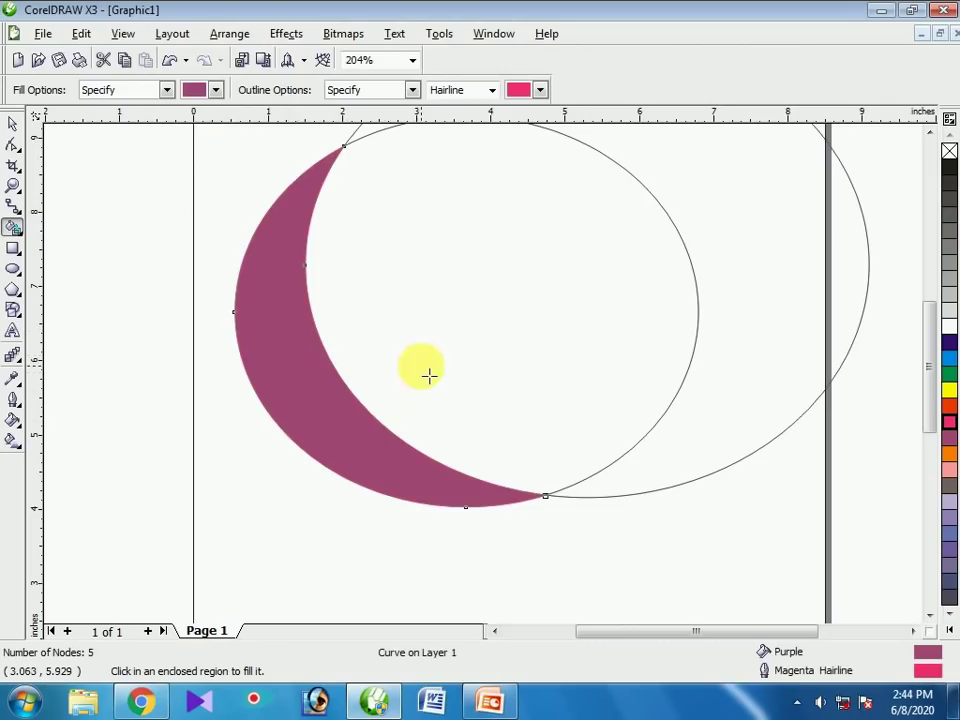
# Try the purple Smart Fill on the right crescent of the larger ellipse, and undo it
pyautogui.scroll(-3, 428, 375)
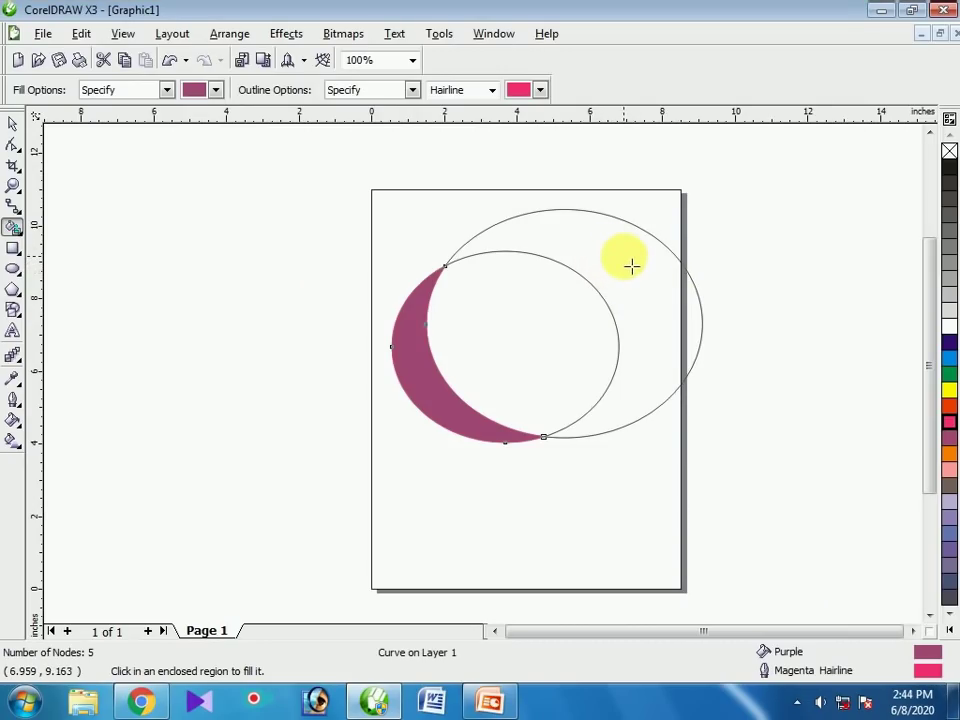
pyautogui.click(631, 265)
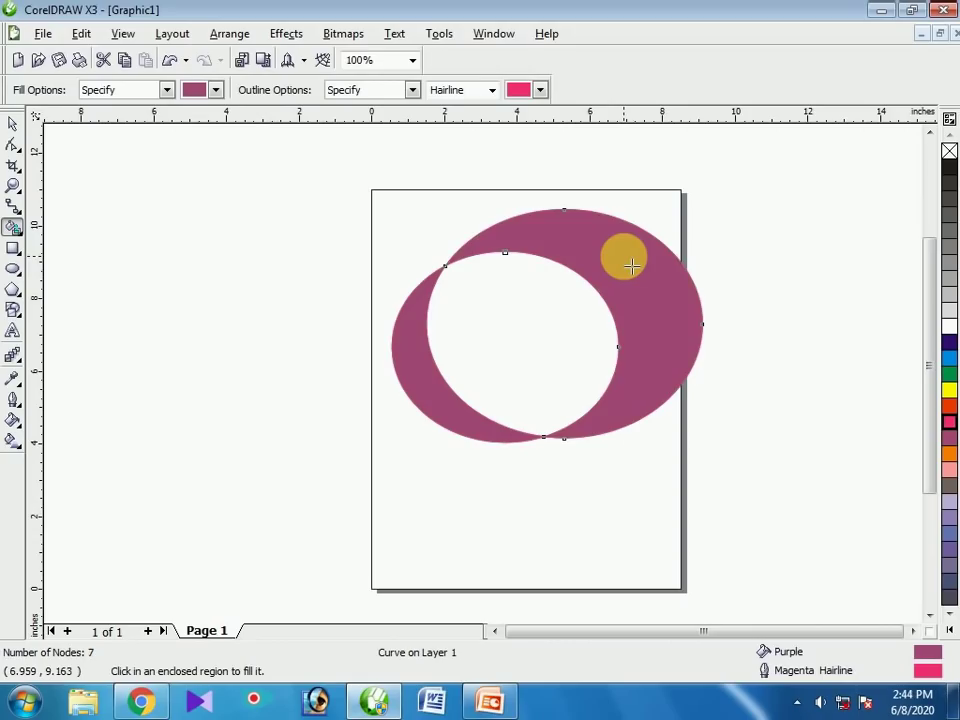
pyautogui.hotkey('ctrl', 'z')
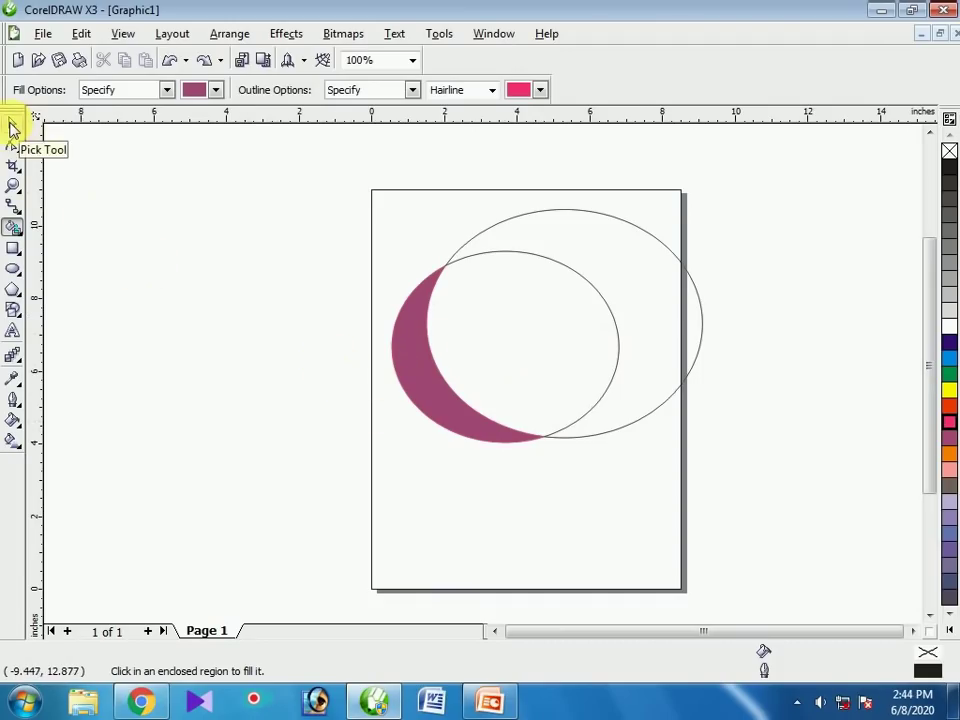
# Move the purple crescent away from the ellipses to the empty area left of the page
pyautogui.click(13, 126)
pyautogui.click(416, 358)
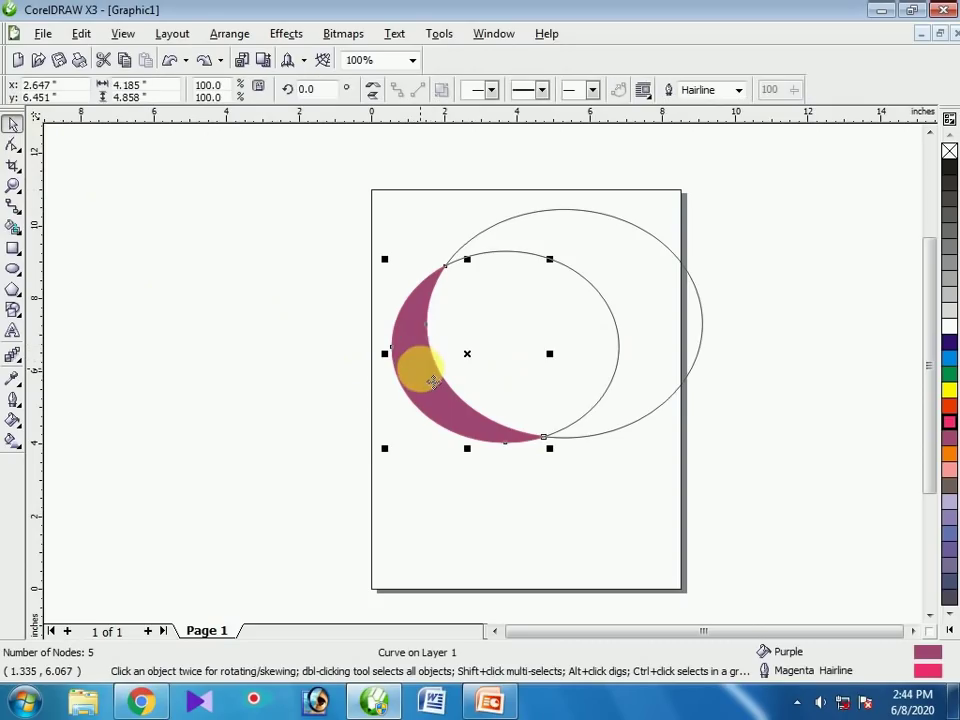
pyautogui.moveTo(418, 350); pyautogui.dragTo(171, 318)
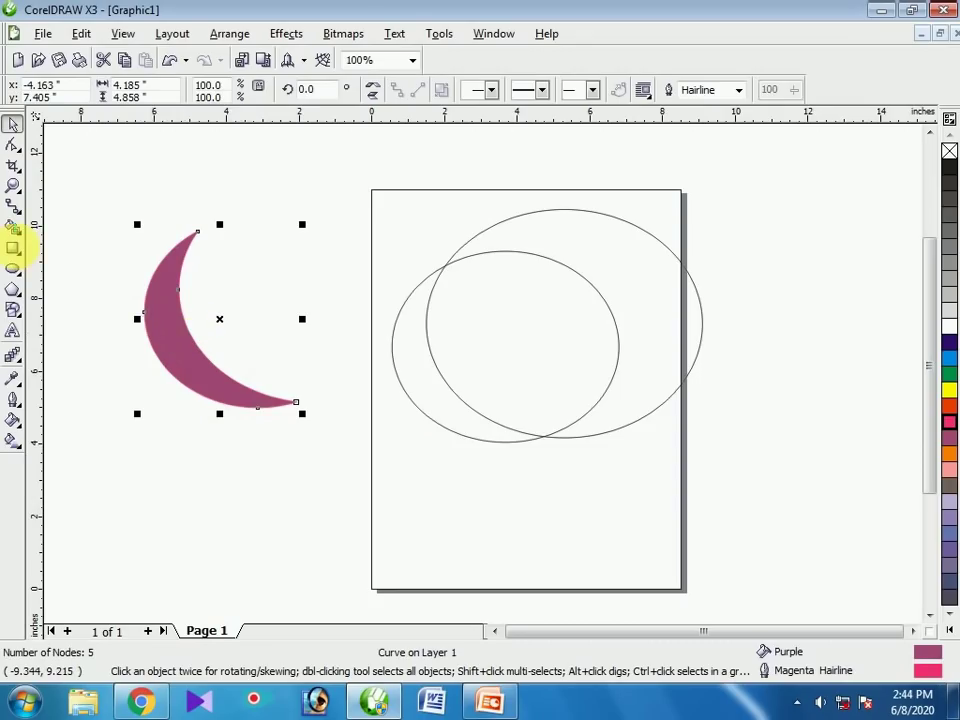
# Smart Fill the overlap of the two ellipses in purple and move the new shape to the page's lower-left corner
pyautogui.click(14, 230)
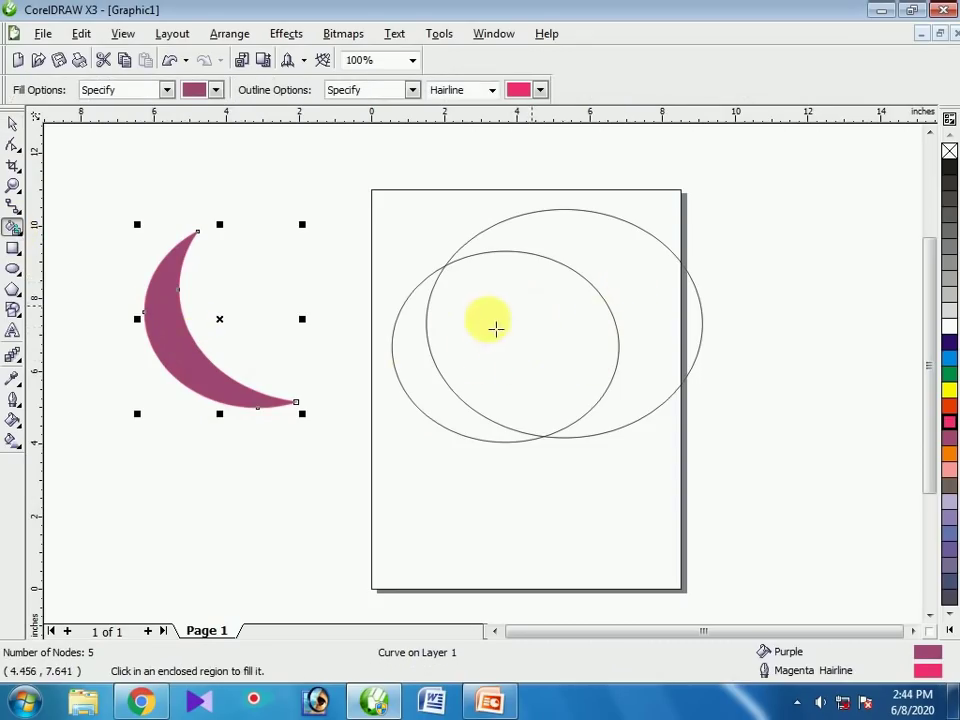
pyautogui.click(506, 331)
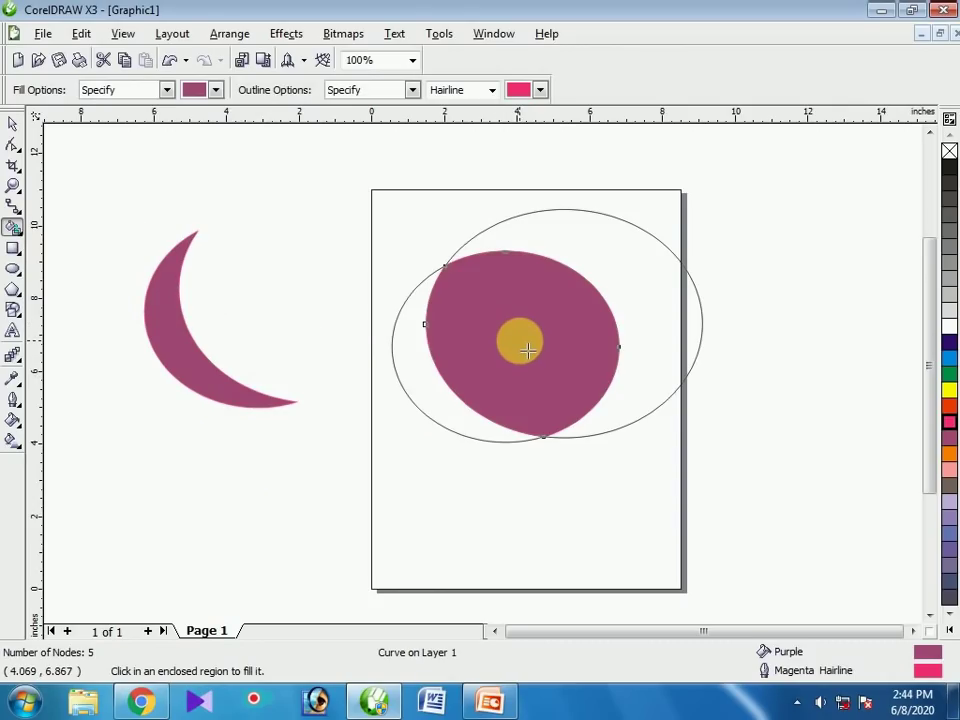
pyautogui.press('space')
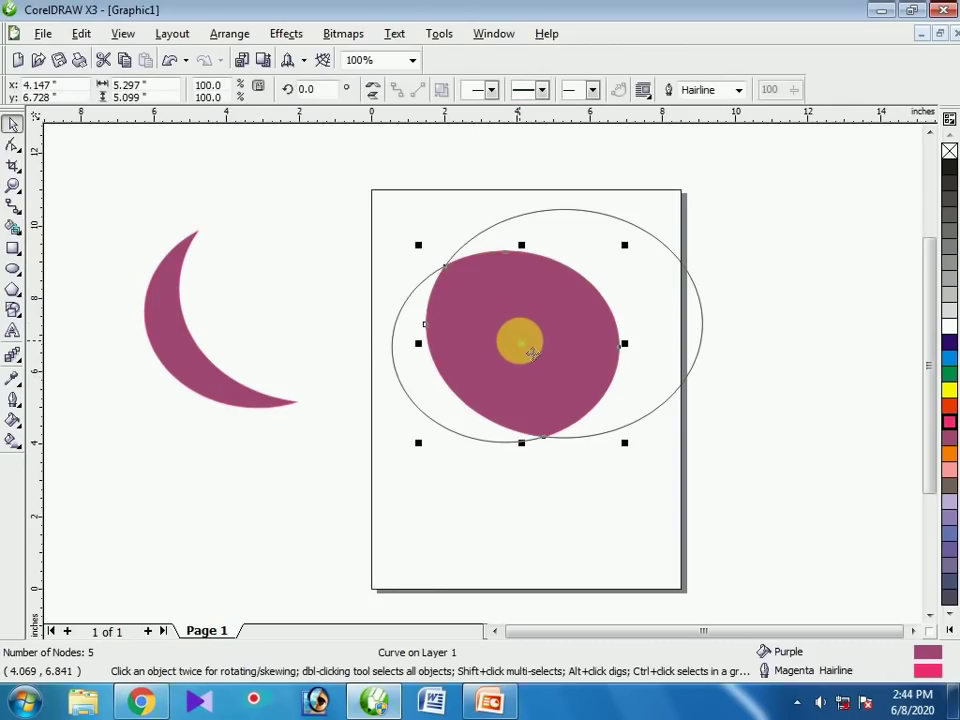
pyautogui.moveTo(529, 338); pyautogui.dragTo(312, 515)
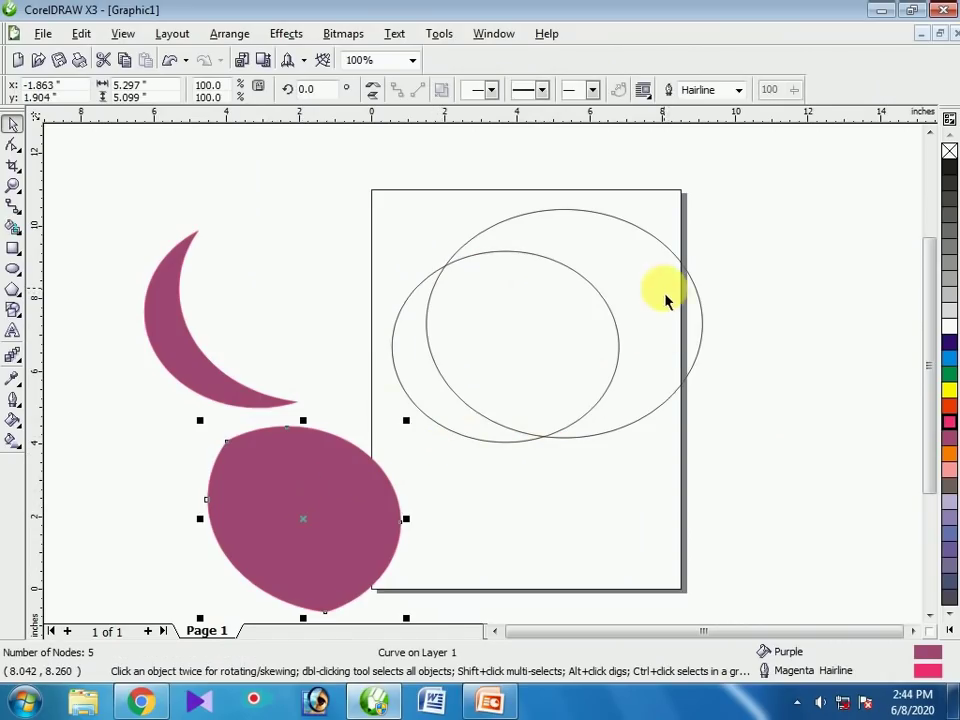
# Smart Fill the right crescent of the larger ellipse in purple and move the new shape out to the right of the page
pyautogui.click(13, 227)
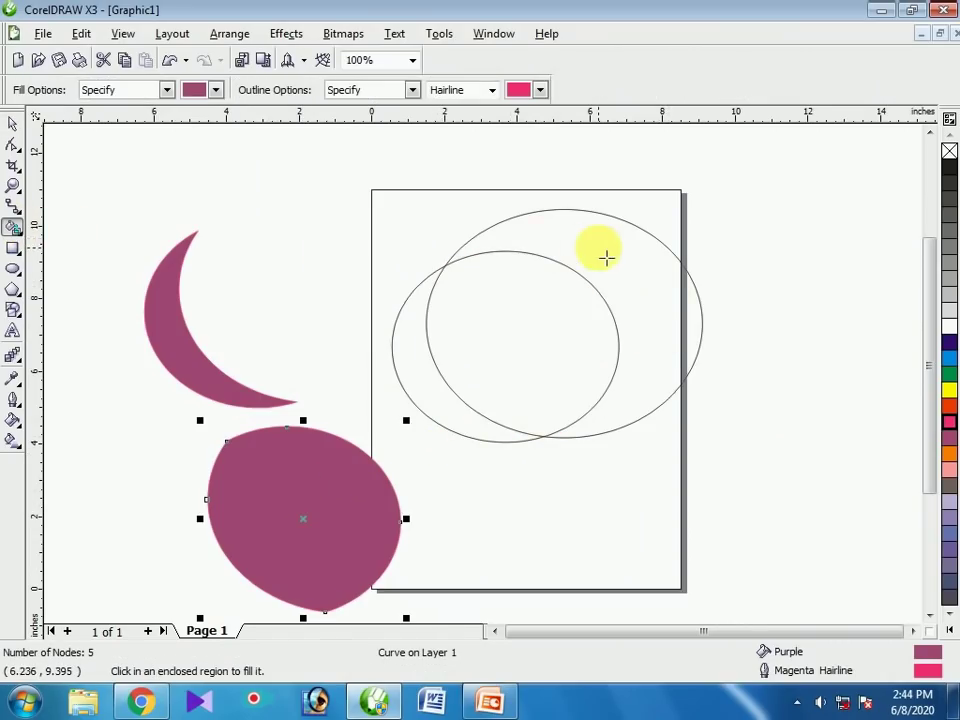
pyautogui.click(606, 257)
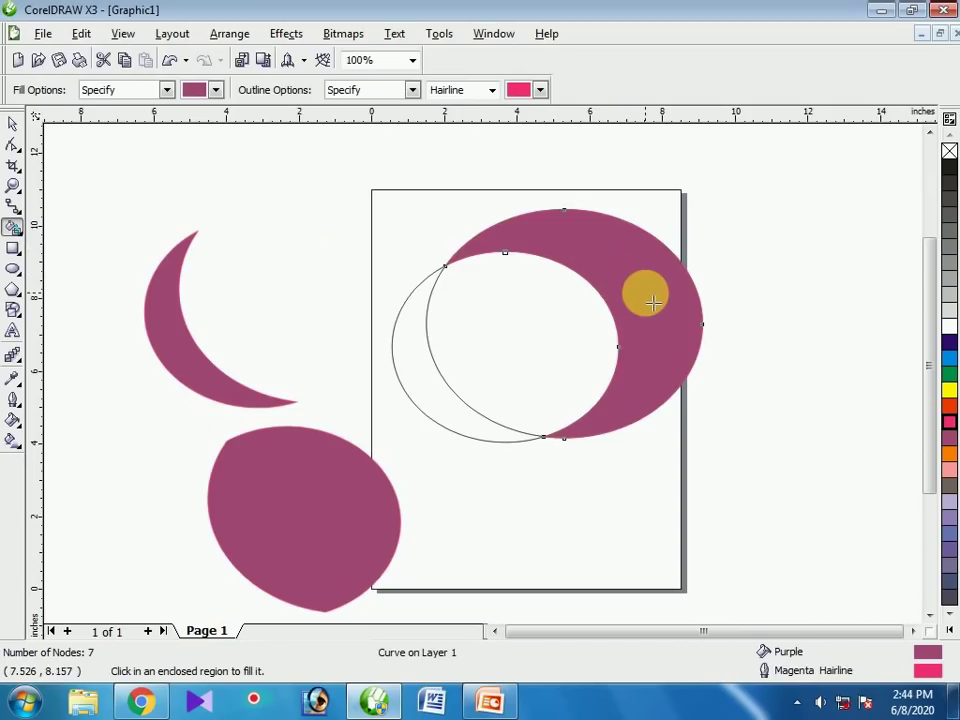
pyautogui.press('space')
pyautogui.moveTo(634, 266); pyautogui.dragTo(845, 236)
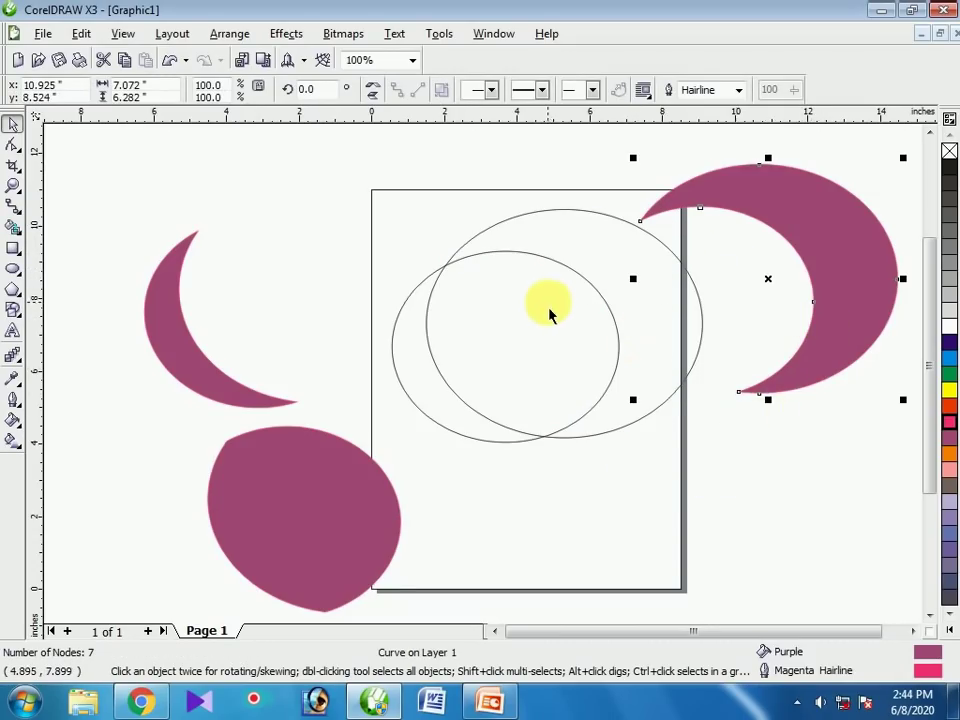
# Set the Smart Fill outline to Chartreuse at 16.0 pt and apply it to the moved right crescent
pyautogui.scroll(-1, 500, 345)
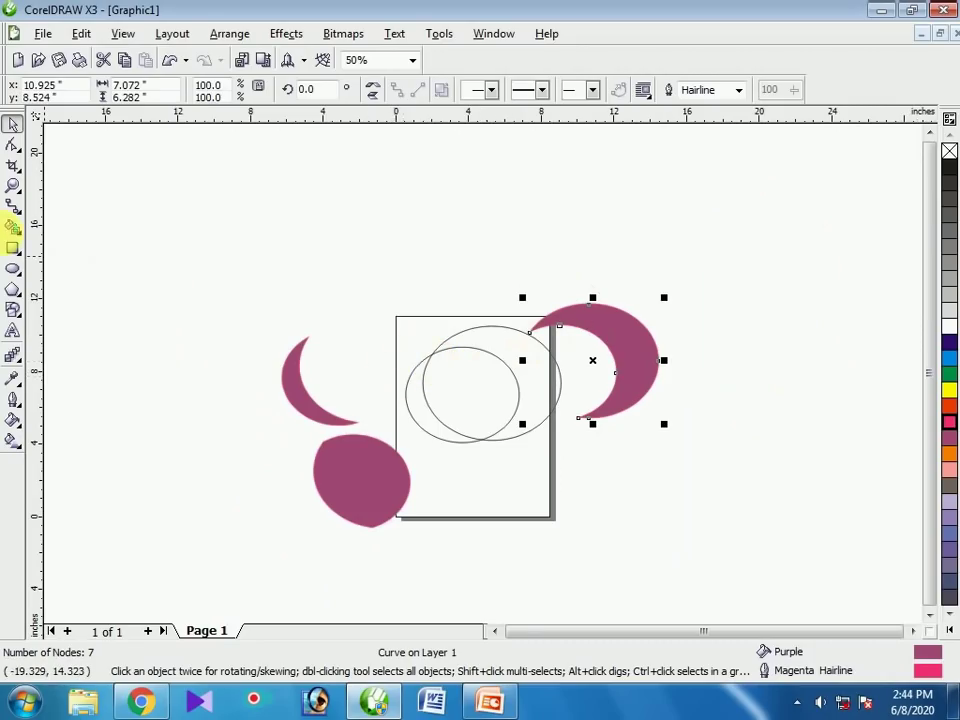
pyautogui.click(13, 227)
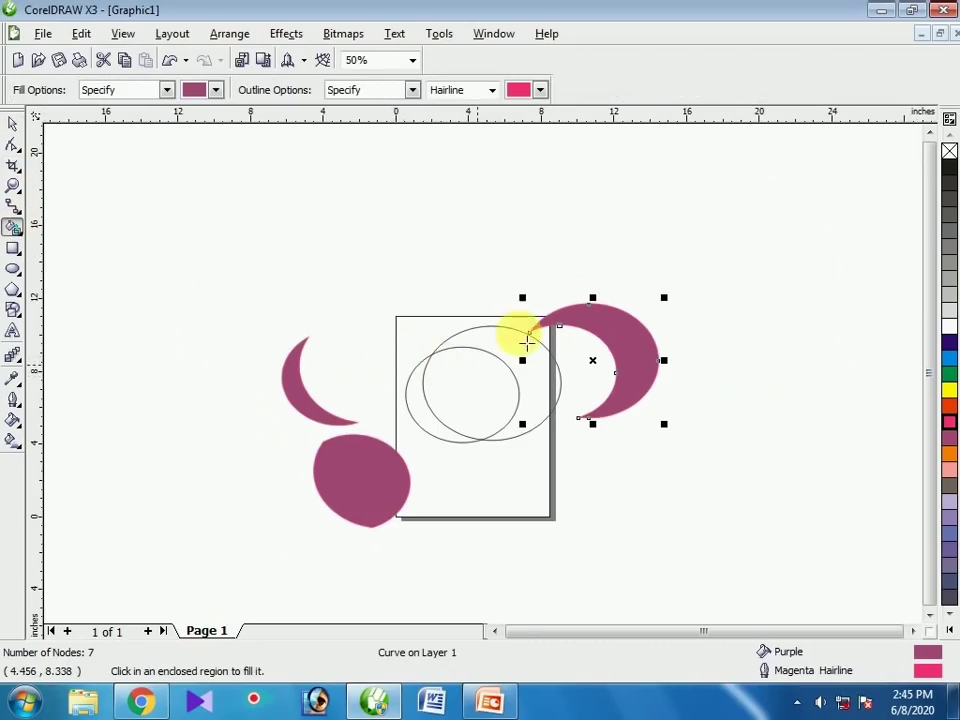
pyautogui.click(540, 92)
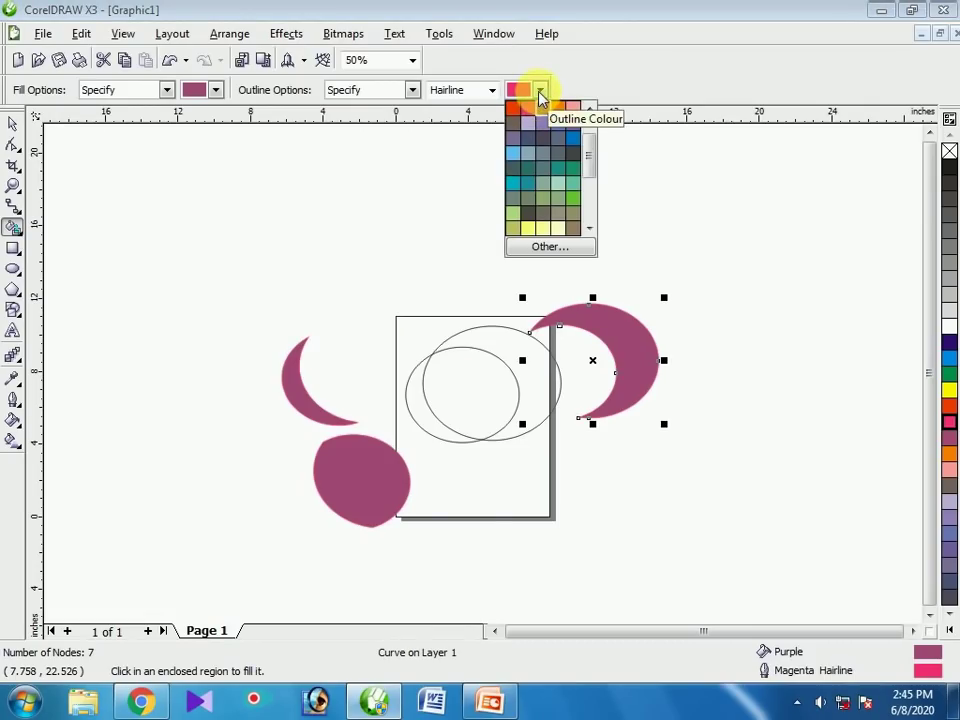
pyautogui.click(573, 202)
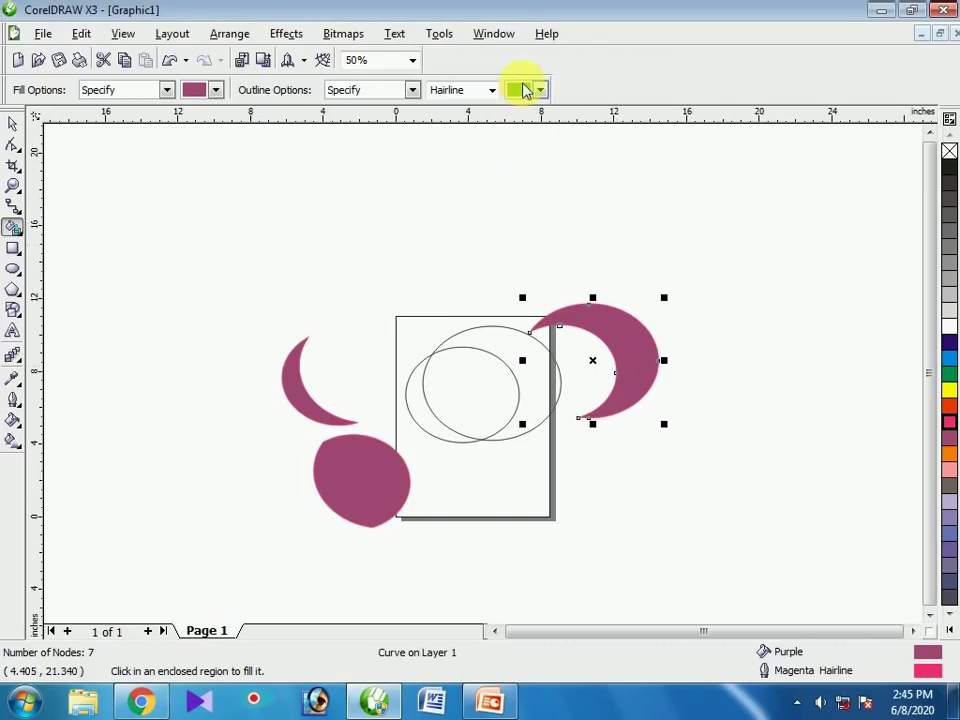
pyautogui.click(491, 90)
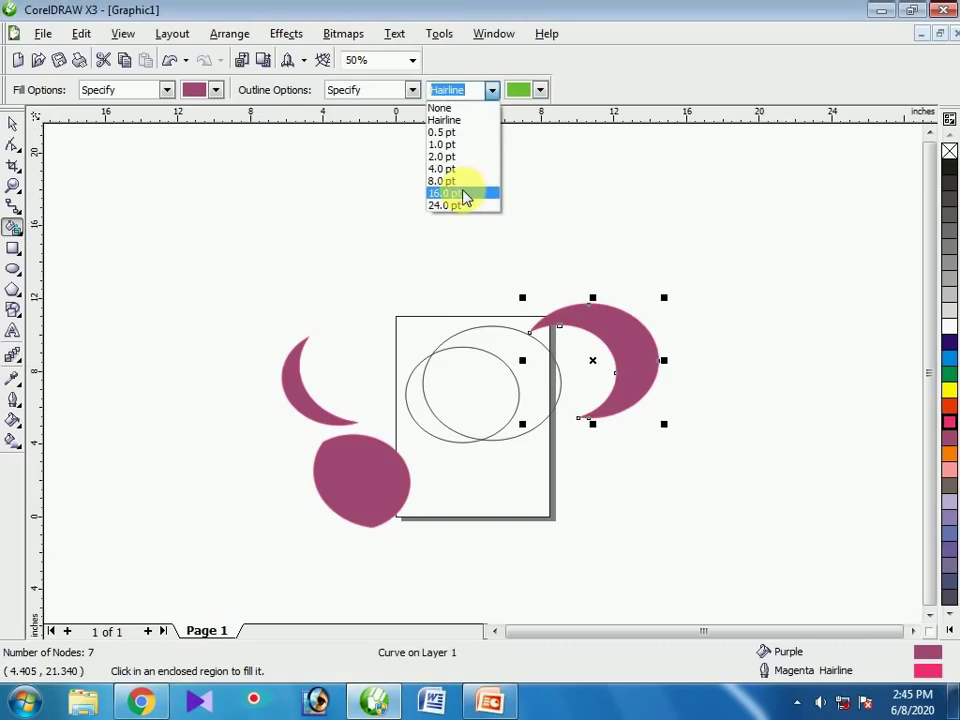
pyautogui.click(462, 193)
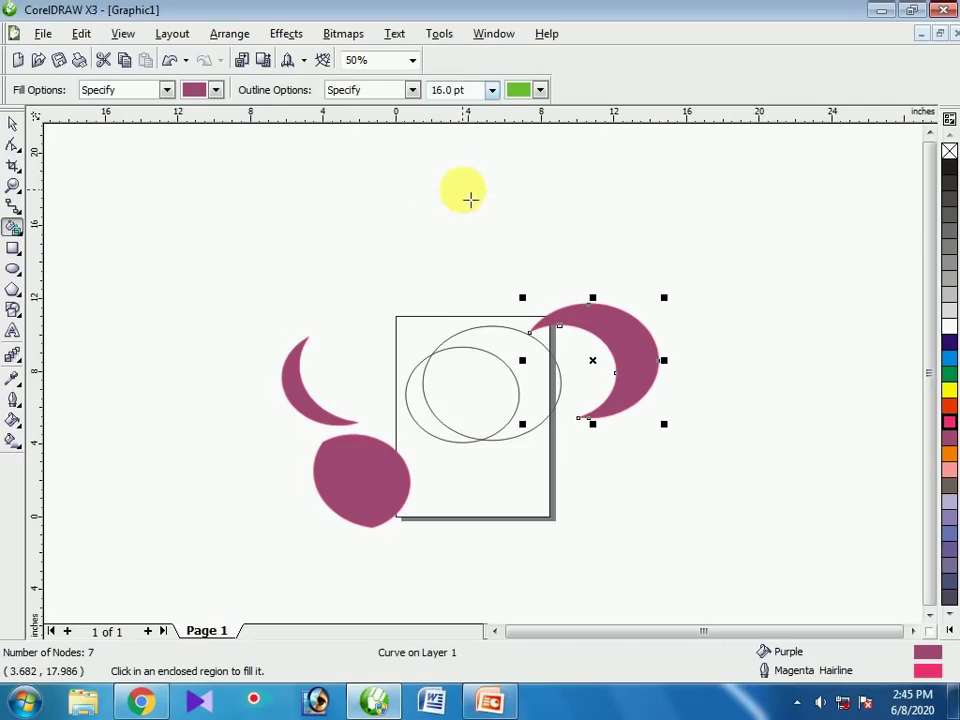
pyautogui.click(636, 339)
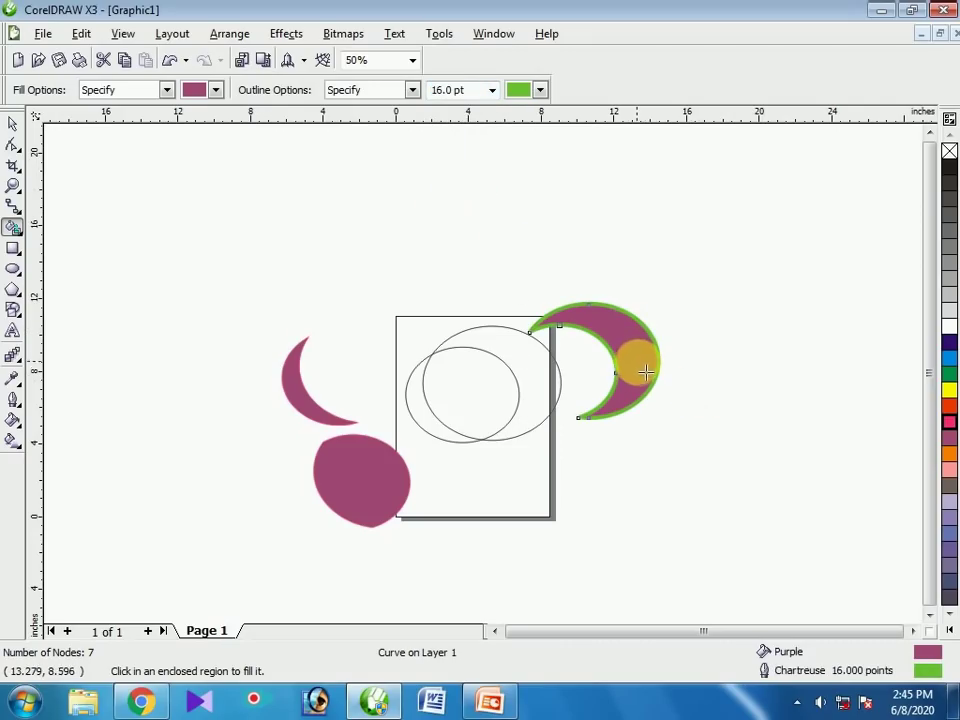
# Reduce the Smart Fill outline width to 8.0 pt and apply it to the right crescent
pyautogui.click(493, 90)
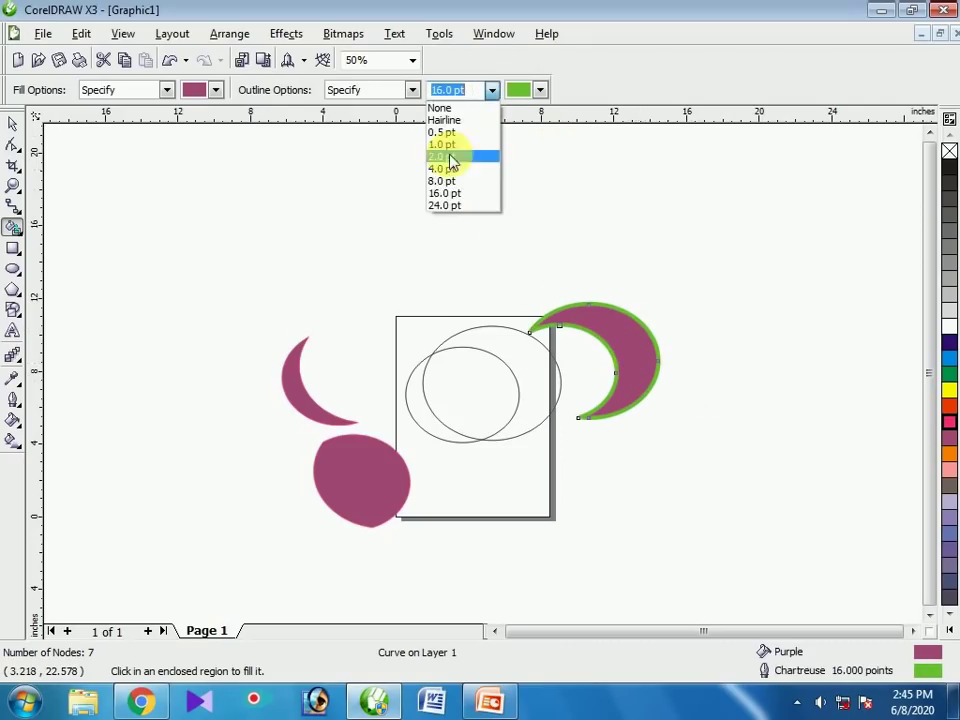
pyautogui.click(443, 182)
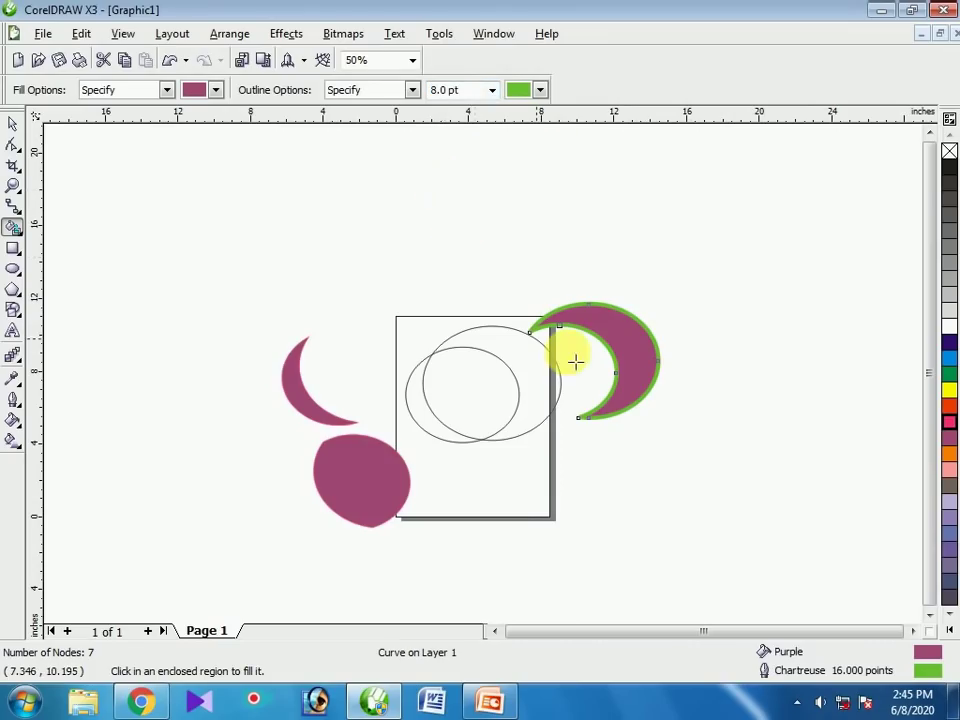
pyautogui.click(622, 341)
pyautogui.moveTo(731, 279); pyautogui.dragTo(484, 489)
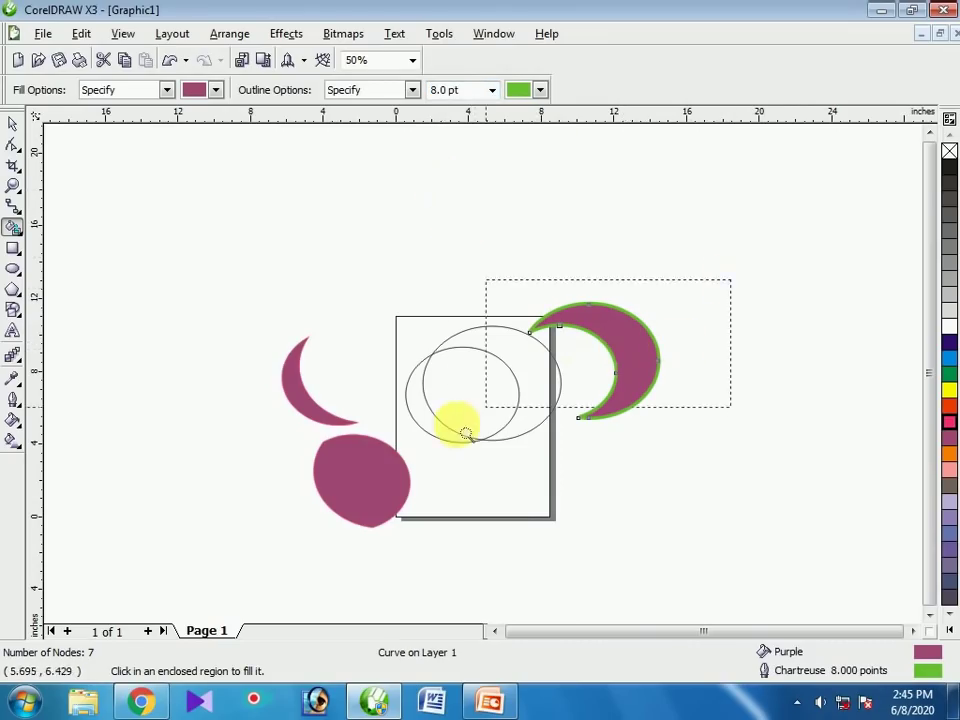
# Apply the 8.0 pt Chartreuse Smart Fill outline to the left crescent and the filled overlap shape beside the page
pyautogui.scroll(-4, 457, 438)
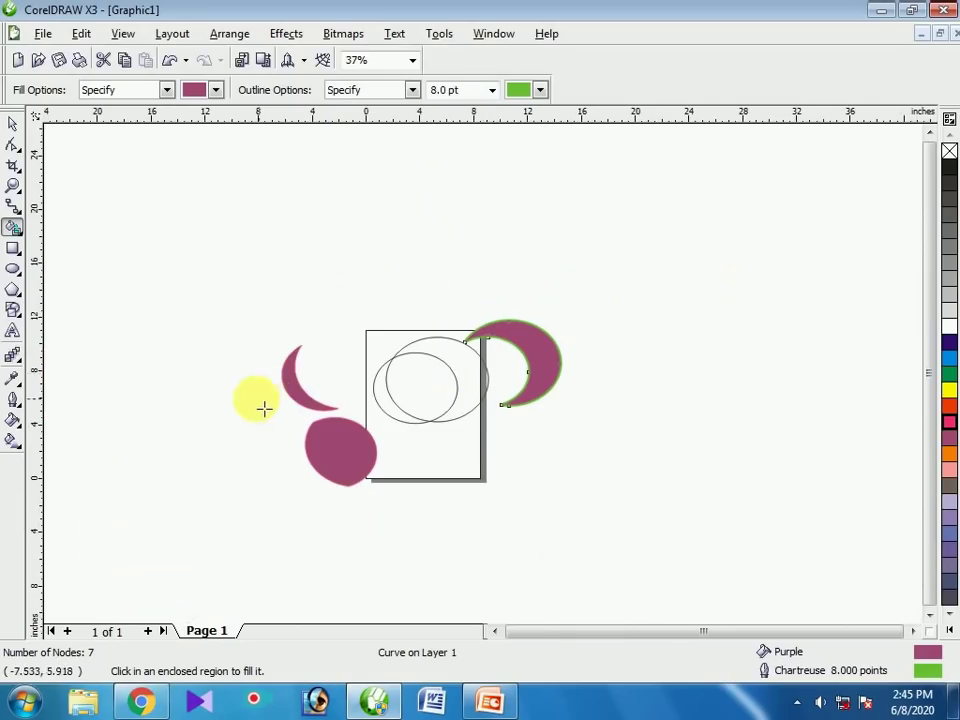
pyautogui.scroll(4, 300, 380)
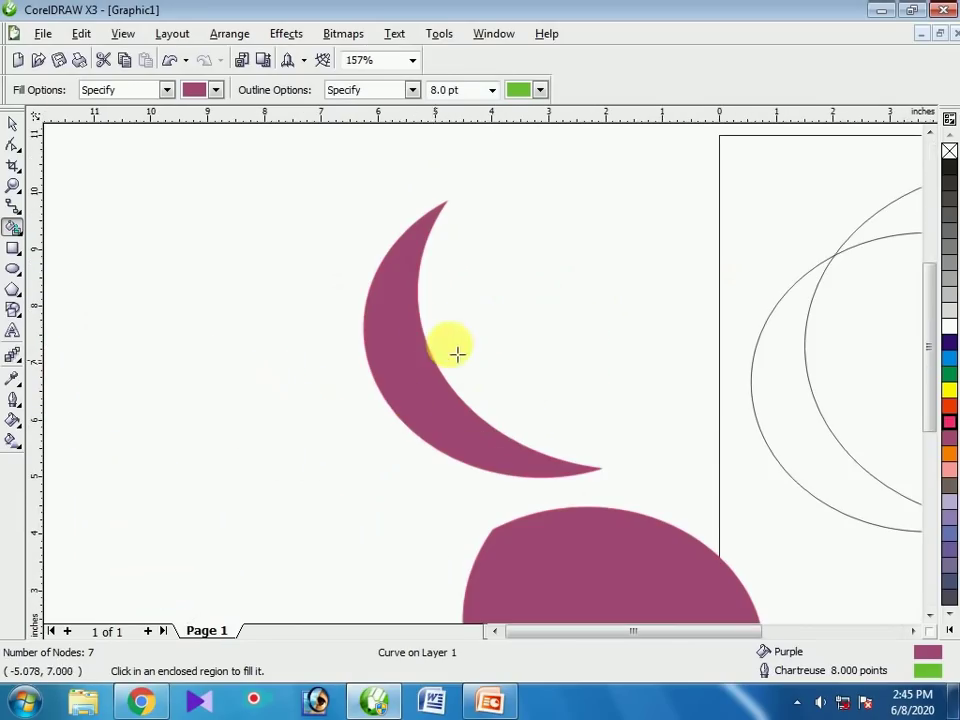
pyautogui.click(393, 320)
pyautogui.scroll(-2, 533, 507)
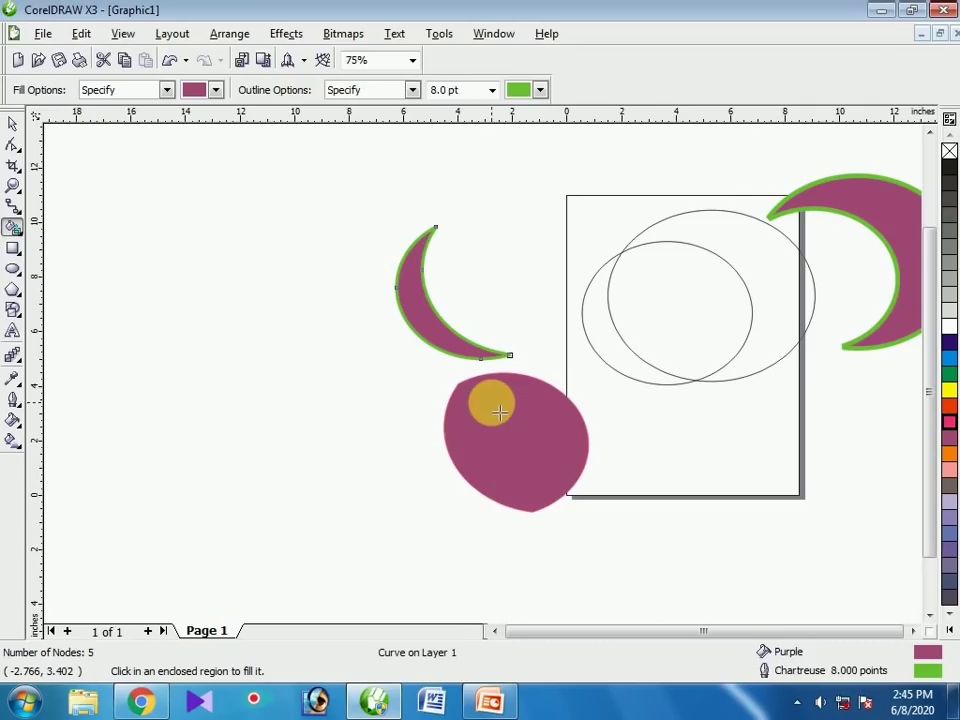
pyautogui.click(499, 410)
pyautogui.press('F2')
pyautogui.moveTo(621, 343); pyautogui.dragTo(470, 454)
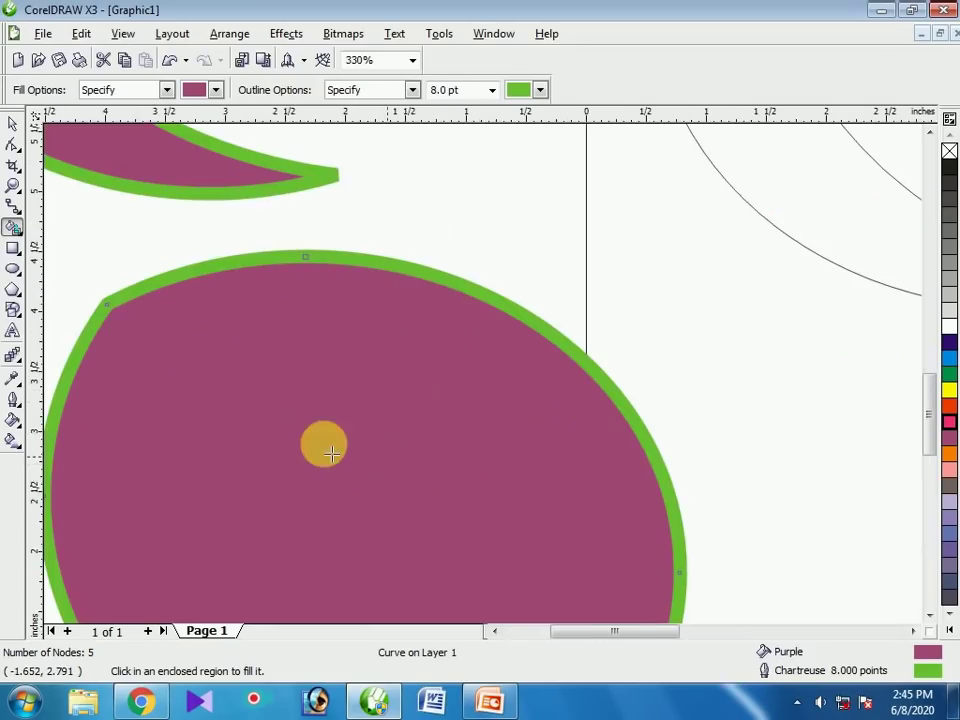
pyautogui.scroll(-6, 482, 376)
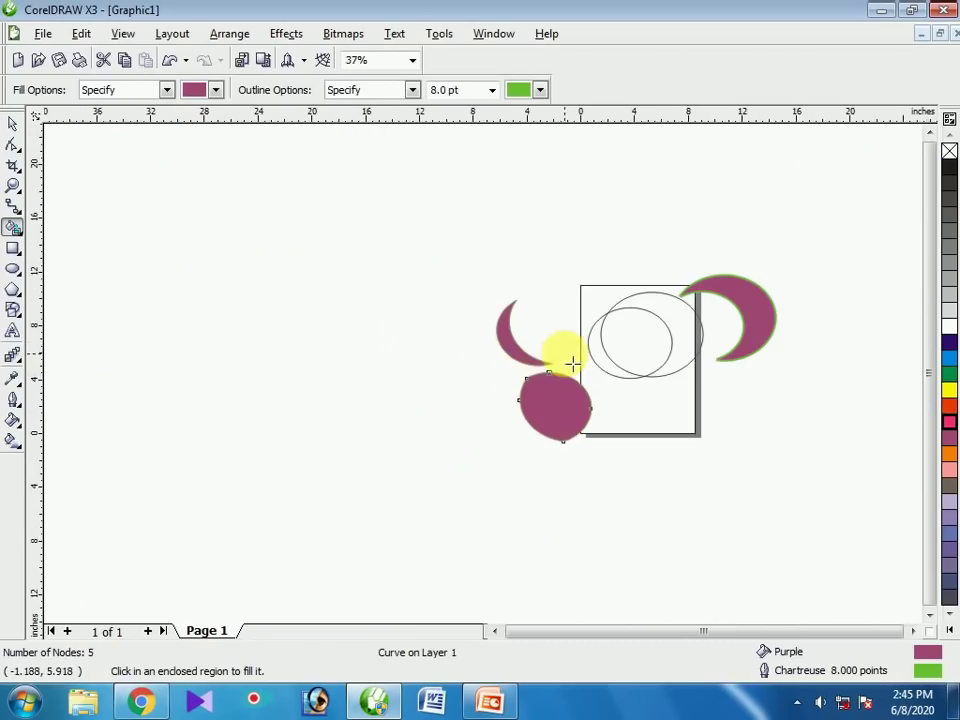
# Draw two overlapping rectangles left of the filled shapes, about 11.1 x 9.9 inches and about 16.6 x 7.7 inches
pyautogui.click(13, 249)
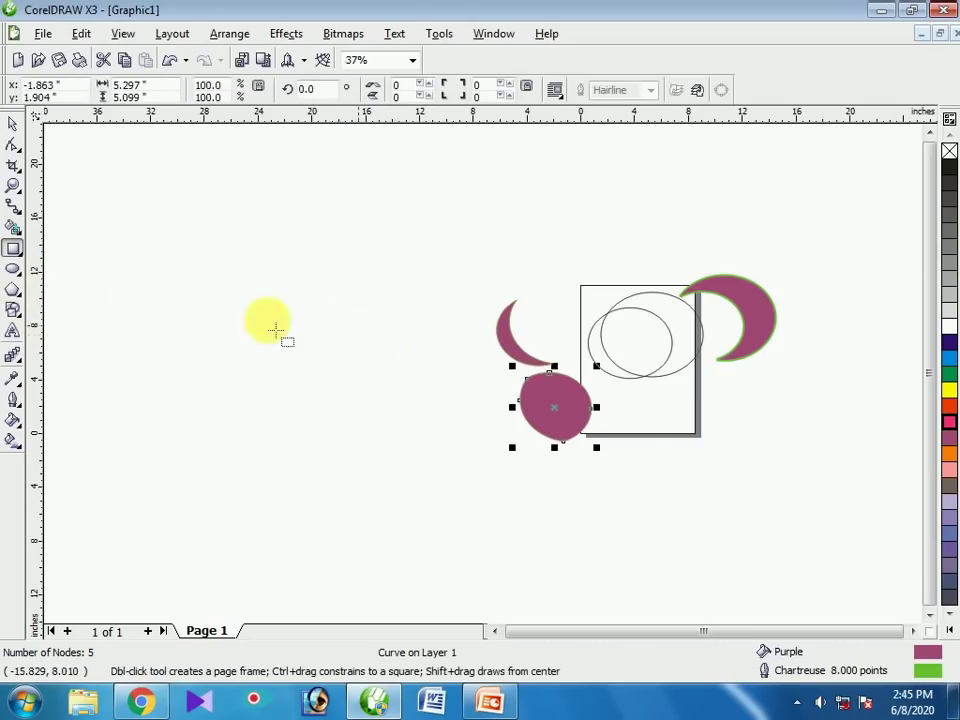
pyautogui.moveTo(185, 286); pyautogui.dragTo(333, 418)
pyautogui.moveTo(236, 245); pyautogui.dragTo(291, 292)
pyautogui.moveTo(467, 357); pyautogui.dragTo(460, 348)
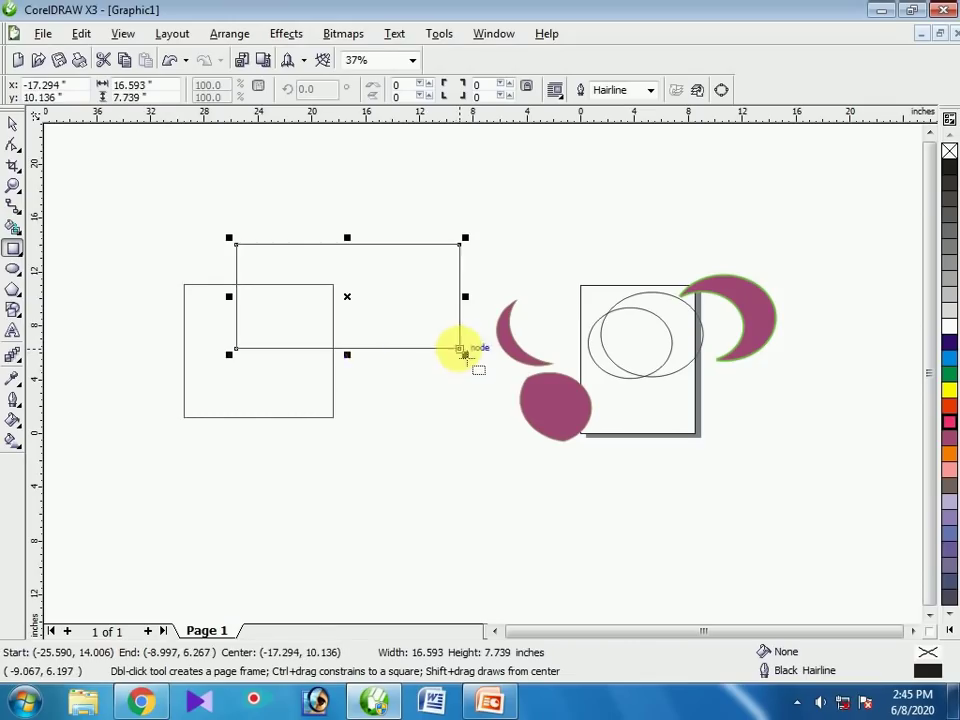
# Smart Fill the overlap of the two rectangles in purple and move the new shape below them
pyautogui.click(14, 226)
pyautogui.click(288, 317)
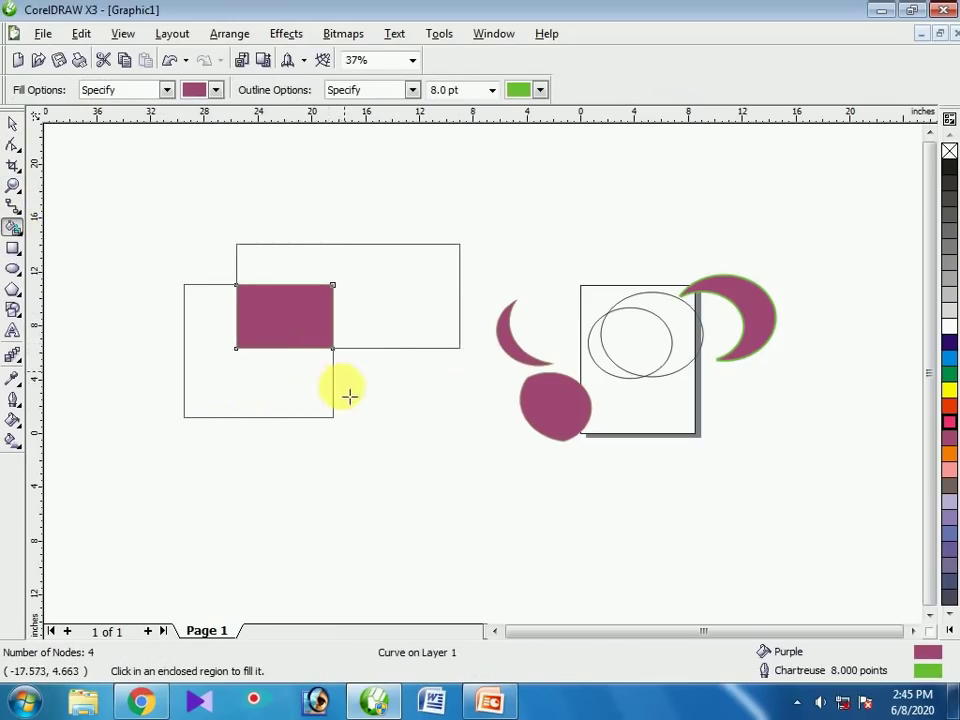
pyautogui.press('space')
pyautogui.moveTo(305, 320); pyautogui.dragTo(432, 474)
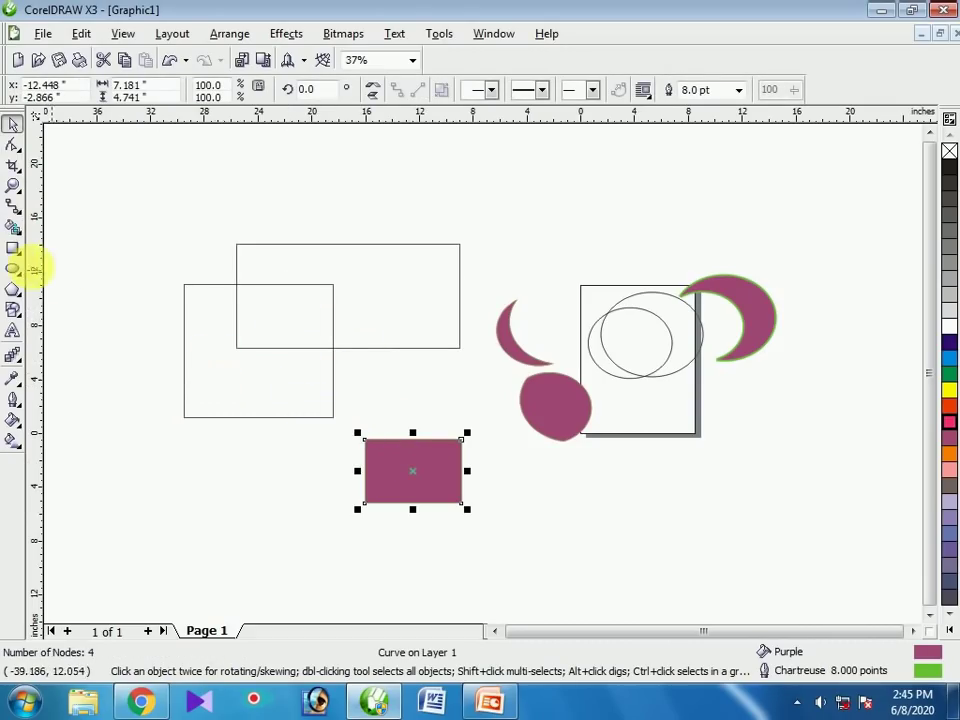
# Smart Fill the L-shaped remainder of the lower-left rectangle in purple and move it around the small filled rectangle below
pyautogui.click(14, 226)
pyautogui.click(214, 381)
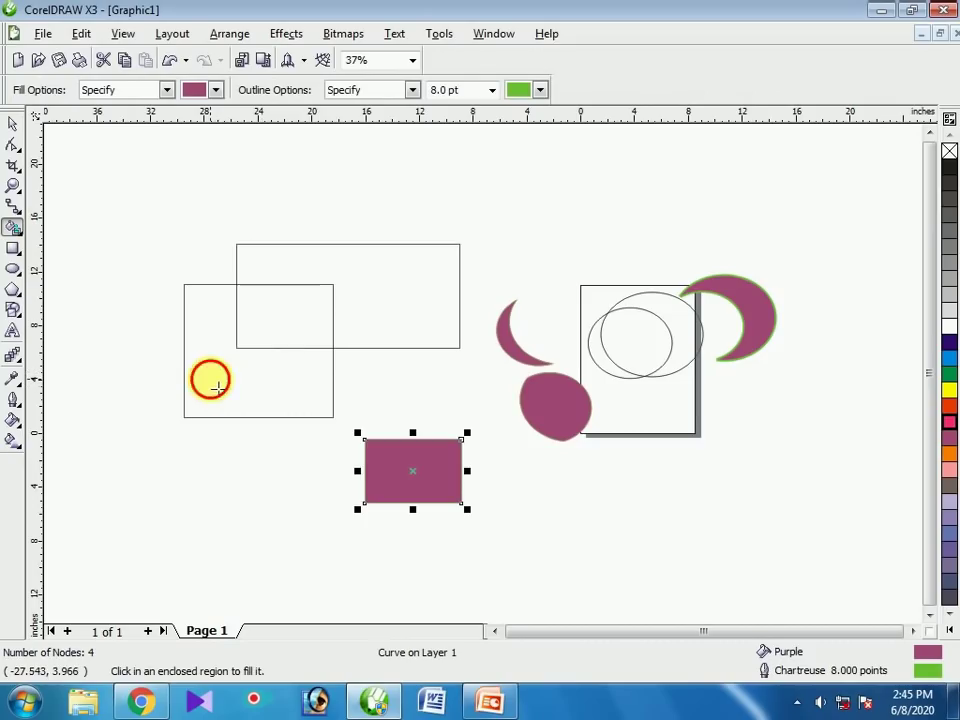
pyautogui.press('space')
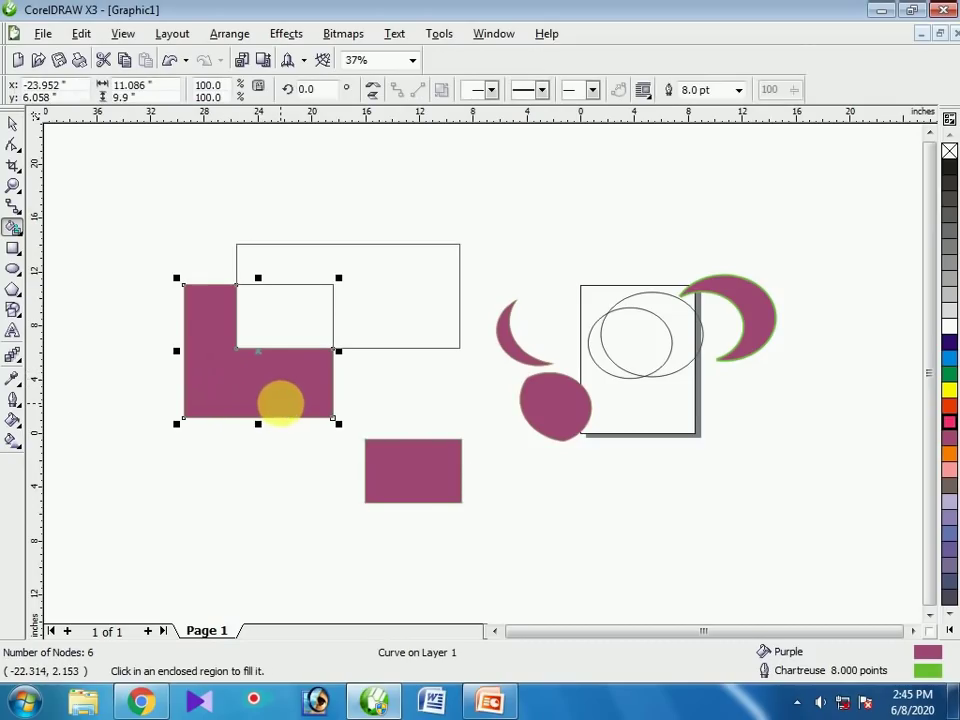
pyautogui.moveTo(288, 410); pyautogui.dragTo(275, 558)
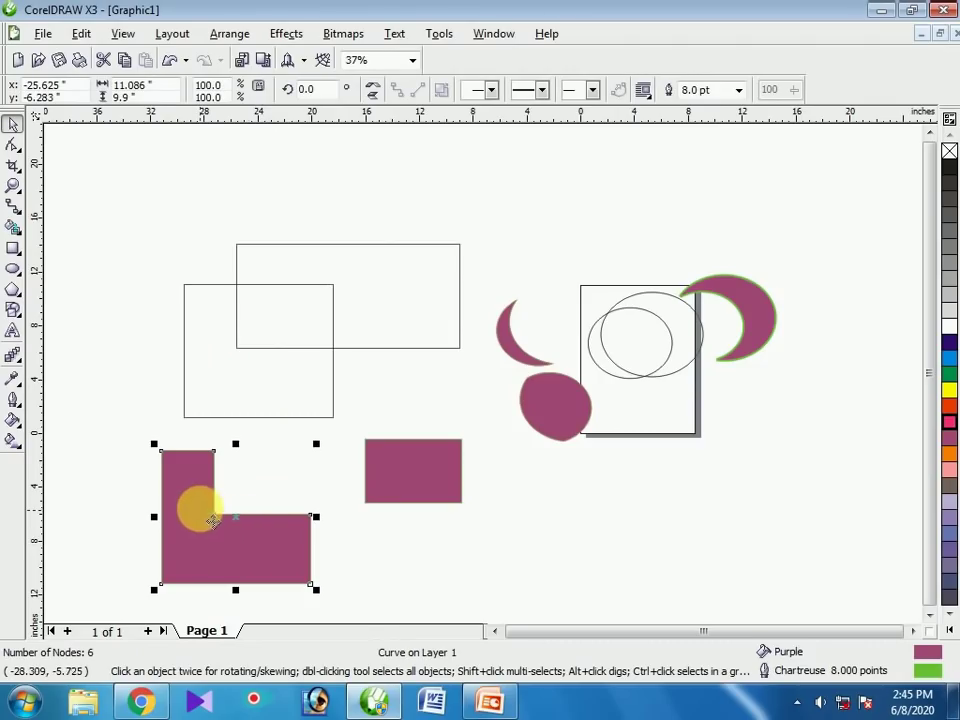
pyautogui.moveTo(212, 502); pyautogui.dragTo(232, 489)
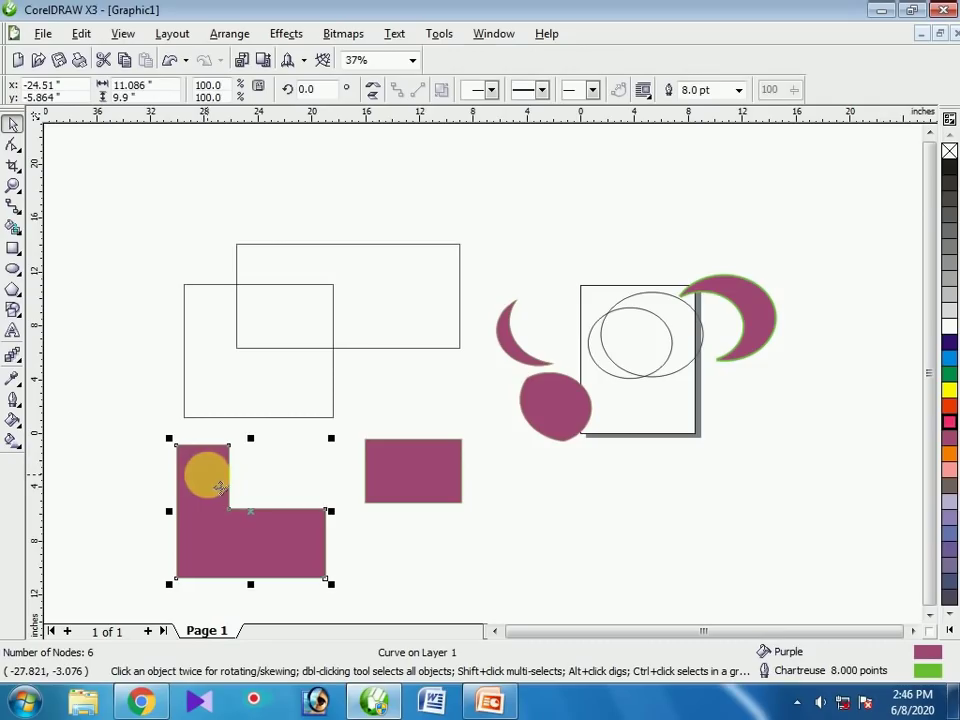
pyautogui.moveTo(220, 487); pyautogui.dragTo(353, 504)
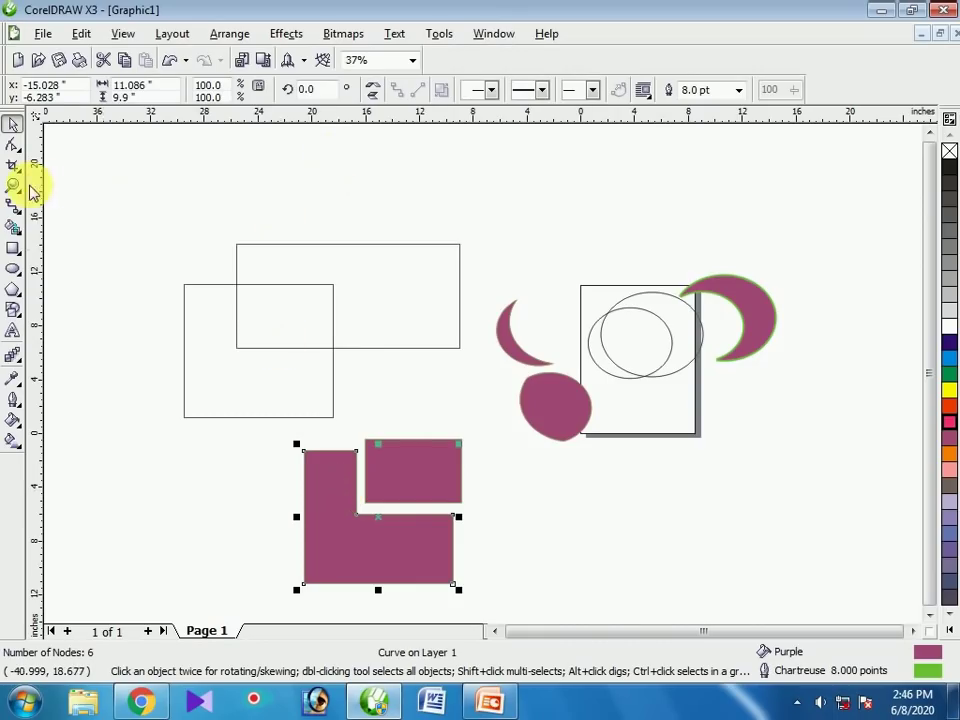
# Smart Fill the remainder of the wider rectangle in purple and move the new shape above the page
pyautogui.click(14, 228)
pyautogui.click(403, 279)
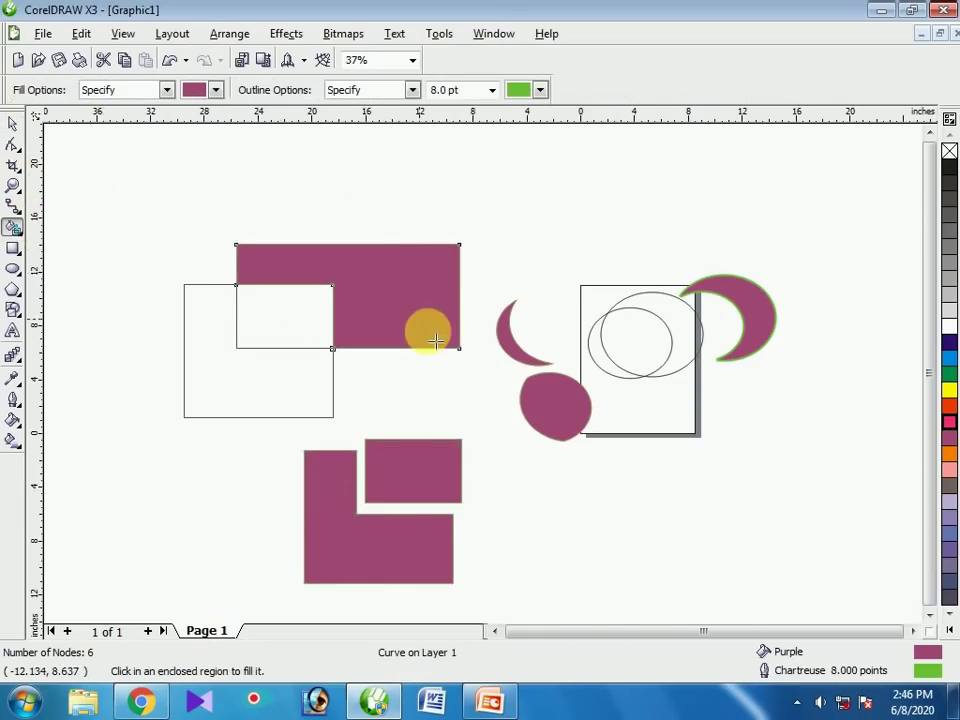
pyautogui.press('space')
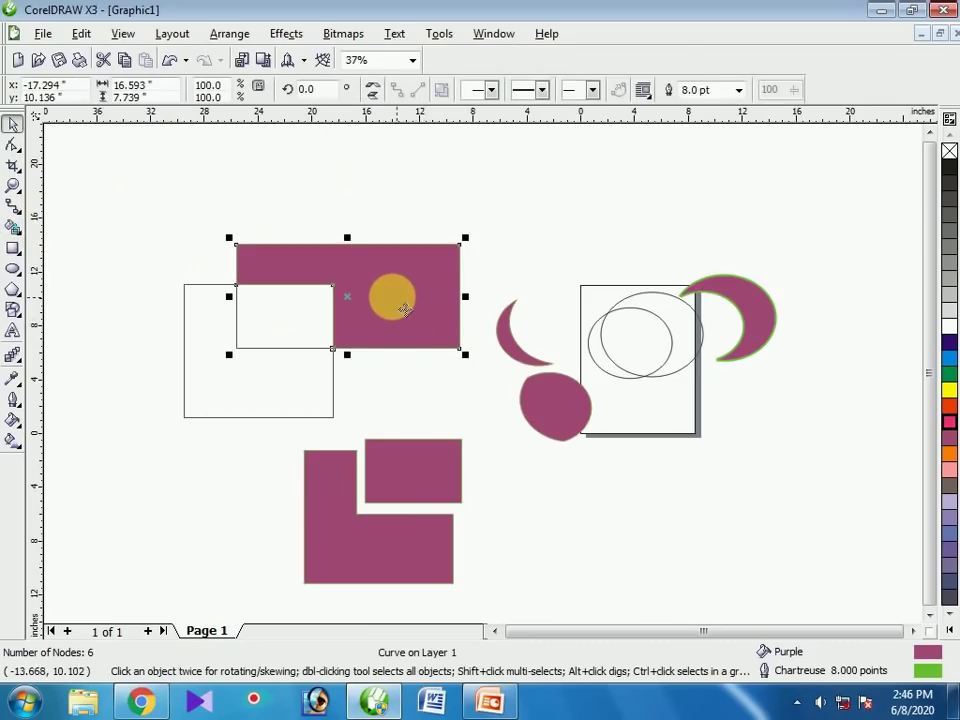
pyautogui.moveTo(388, 288); pyautogui.dragTo(591, 196)
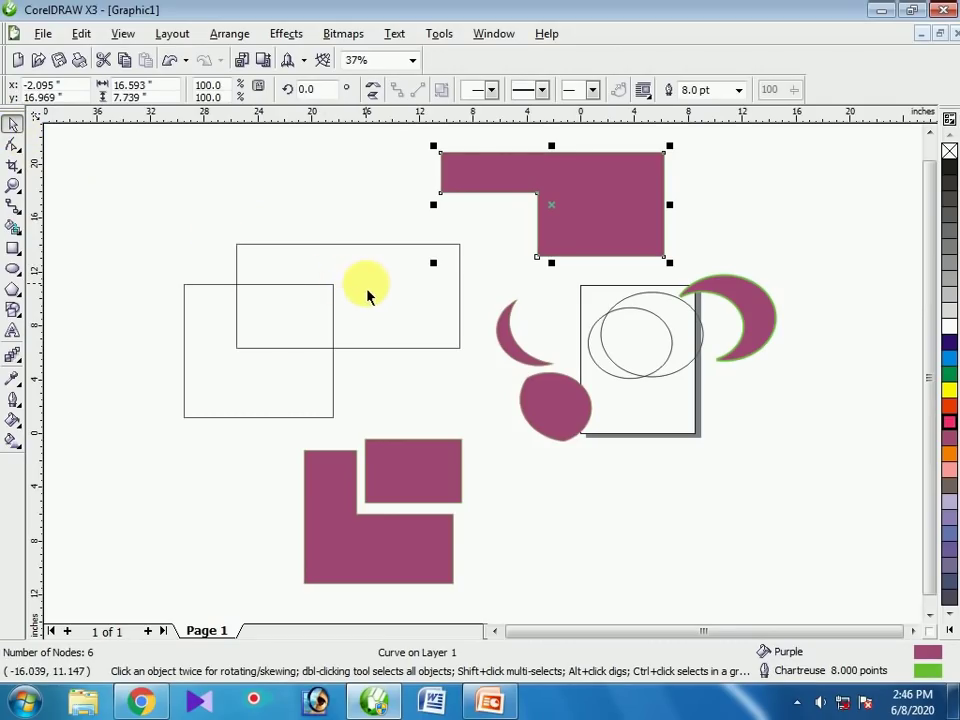
# Shift the filled shape above the page slightly to the right, centring it at about x -0.4, y 17.3 inches
pyautogui.click(12, 226)
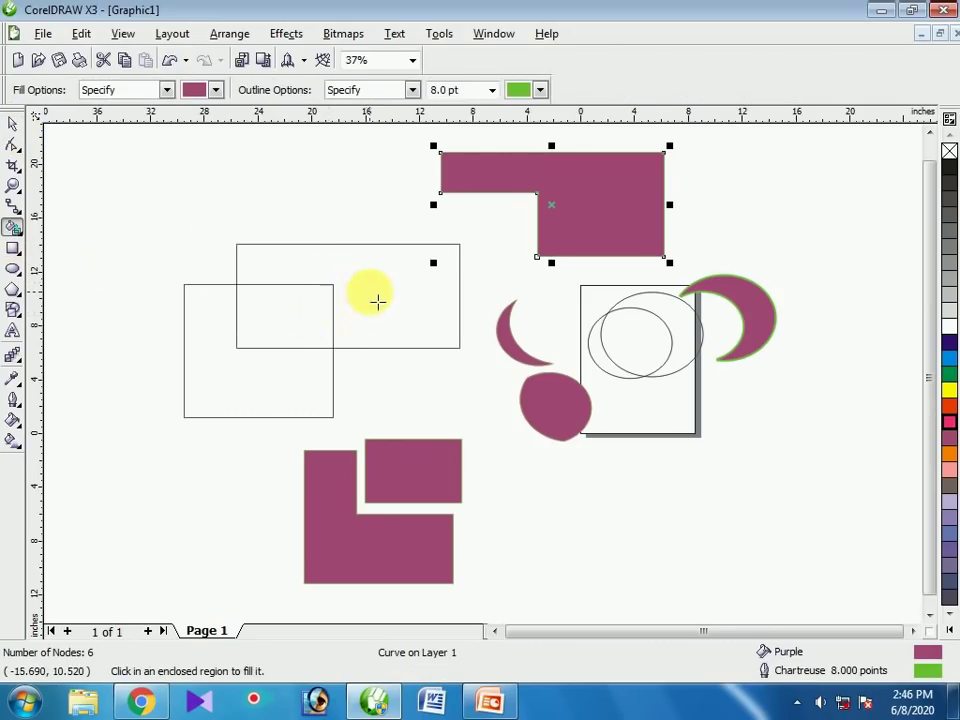
pyautogui.press('space')
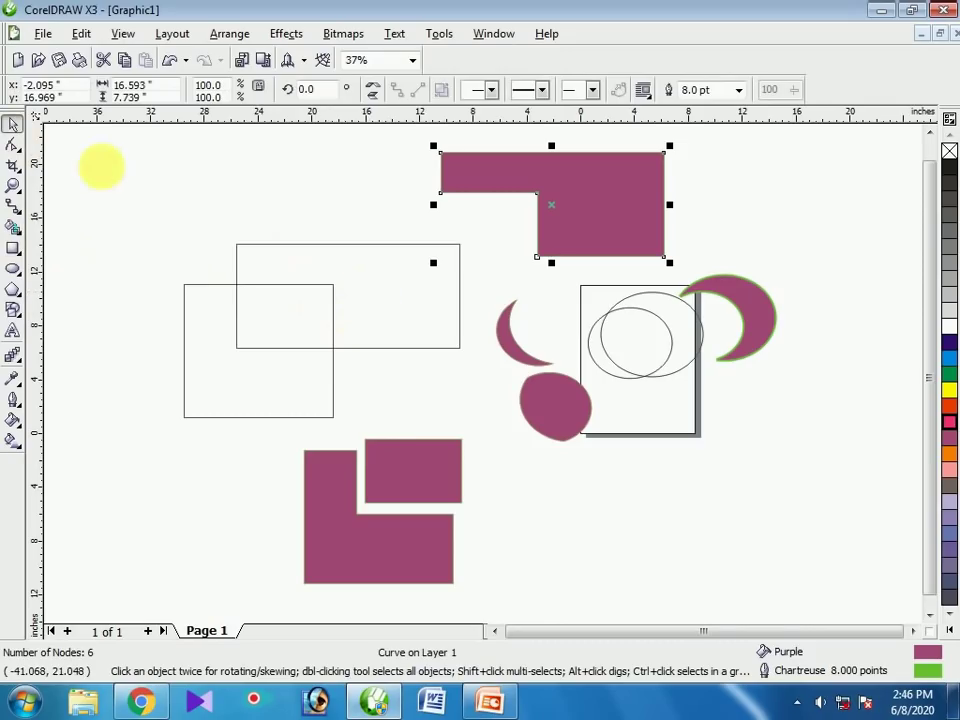
pyautogui.click(395, 290)
pyautogui.click(595, 202)
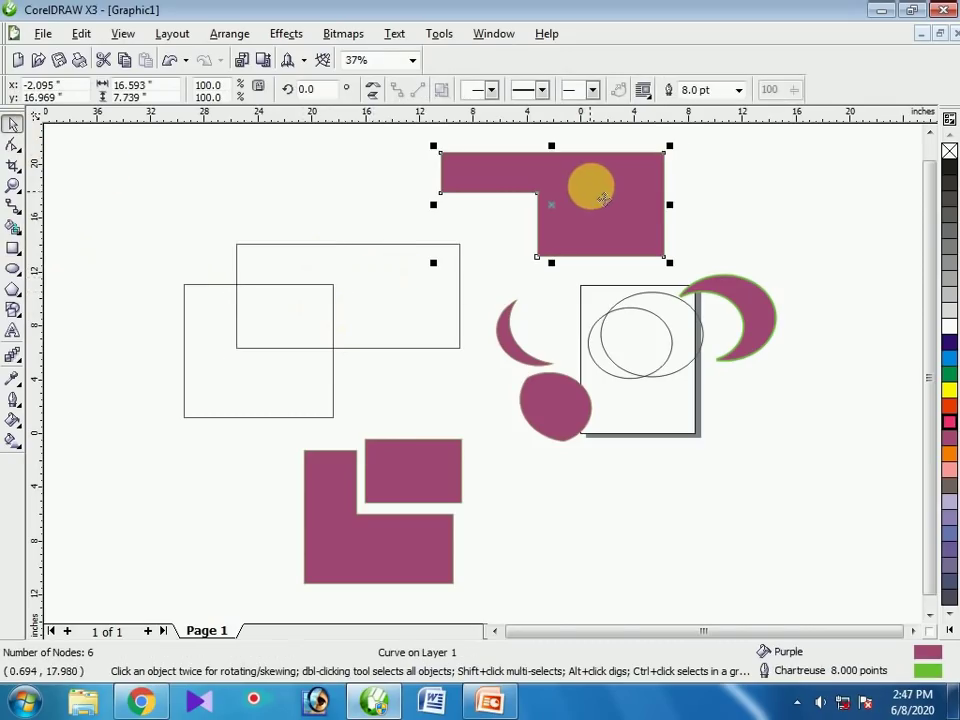
pyautogui.moveTo(603, 198); pyautogui.dragTo(645, 197)
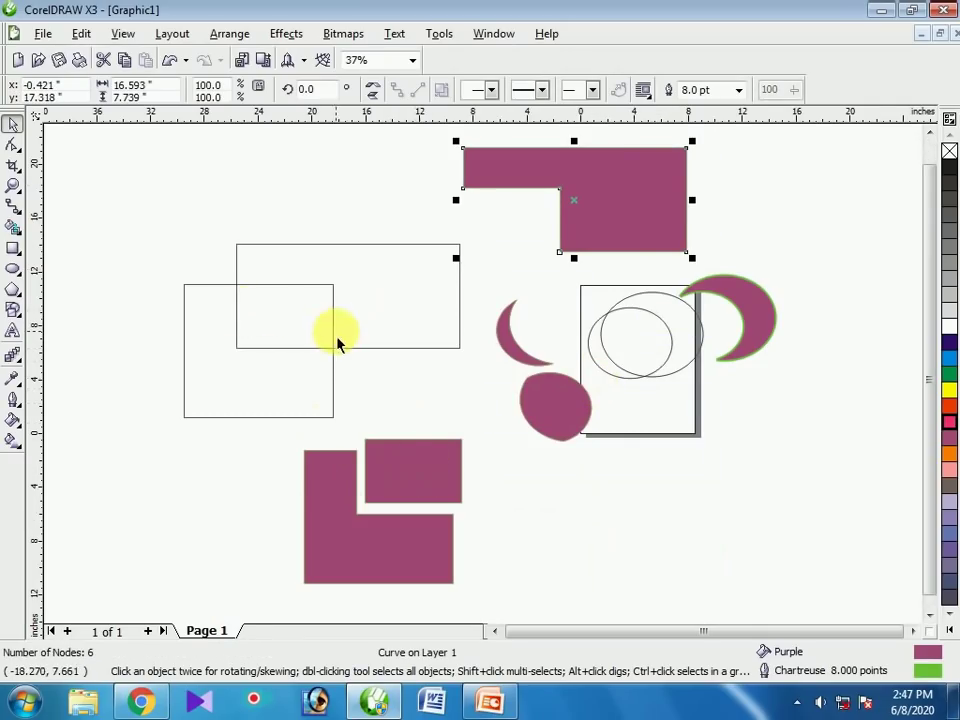
# Sketch a rectangle about 40.2 x 16.9 inches with the Smart Drawing tool, left of all the existing shapes
pyautogui.scroll(-3, 596, 435)
pyautogui.press('F2')
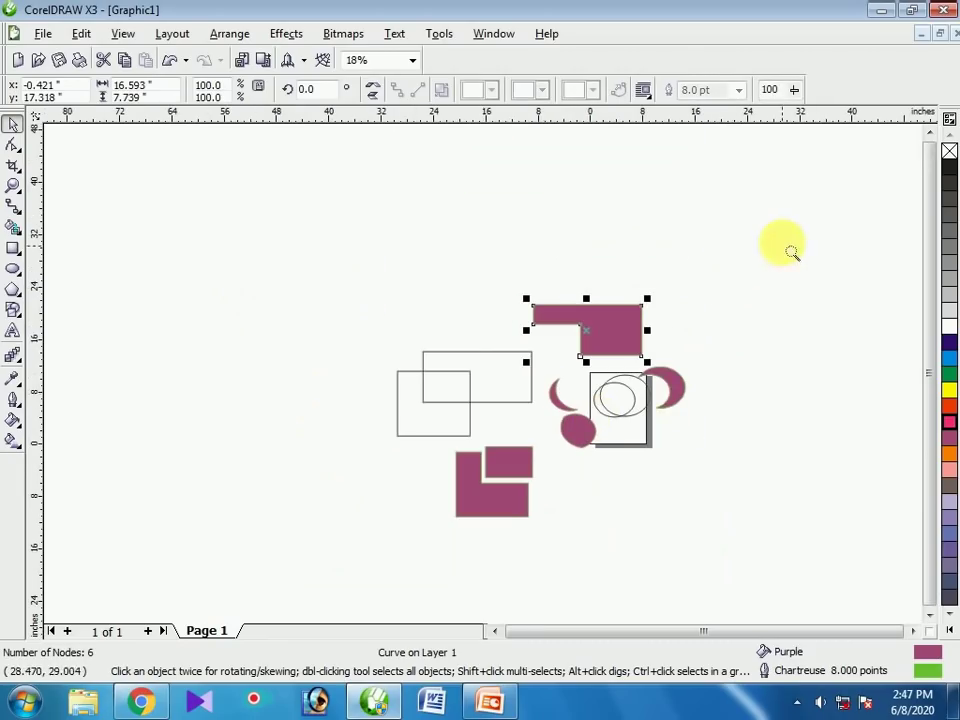
pyautogui.moveTo(729, 261); pyautogui.dragTo(320, 528)
pyautogui.scroll(-1, 434, 386)
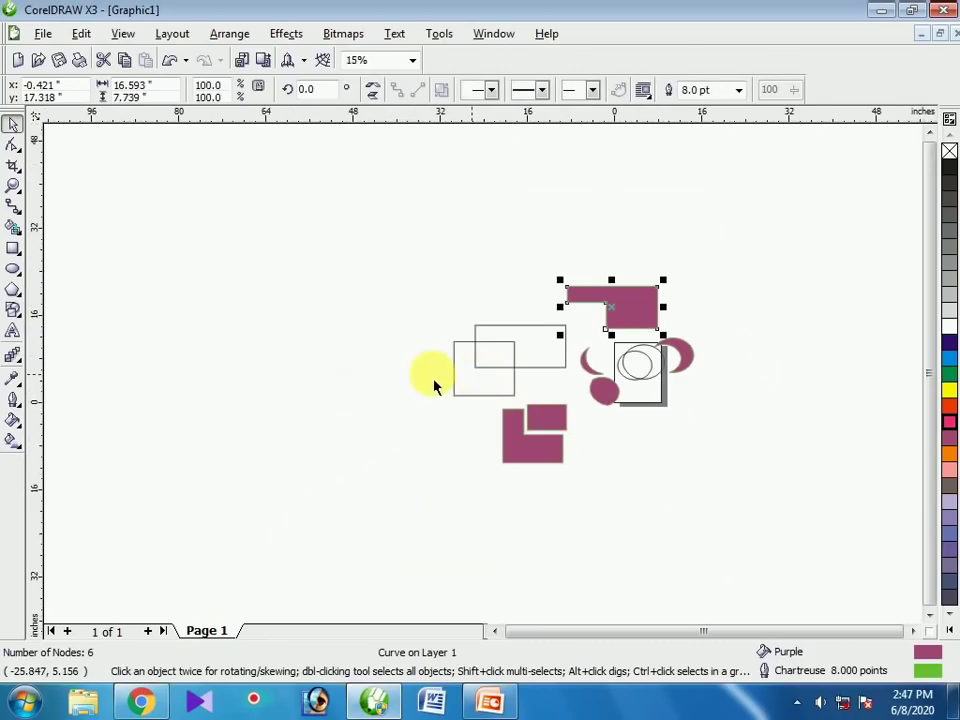
pyautogui.click(14, 229)
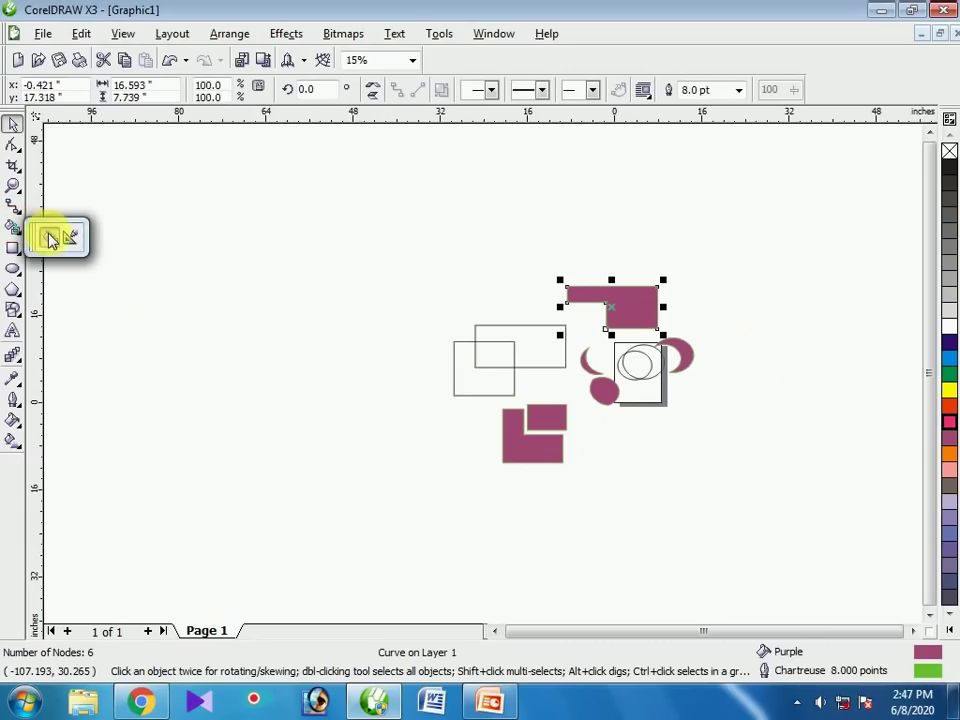
pyautogui.click(69, 237)
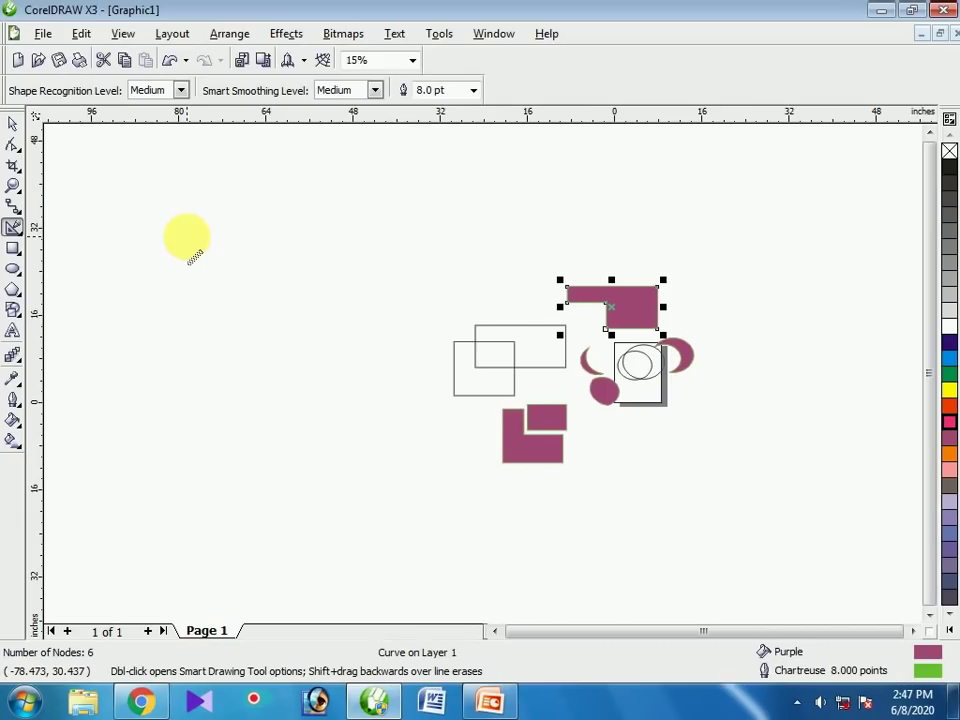
pyautogui.moveTo(187, 237)
pyautogui.mouseDown()
pyautogui.moveTo(179, 304)
pyautogui.moveTo(241, 315)
pyautogui.moveTo(375, 314)
pyautogui.moveTo(381, 305)
pyautogui.moveTo(395, 231)
pyautogui.moveTo(184, 244)
pyautogui.mouseUp()
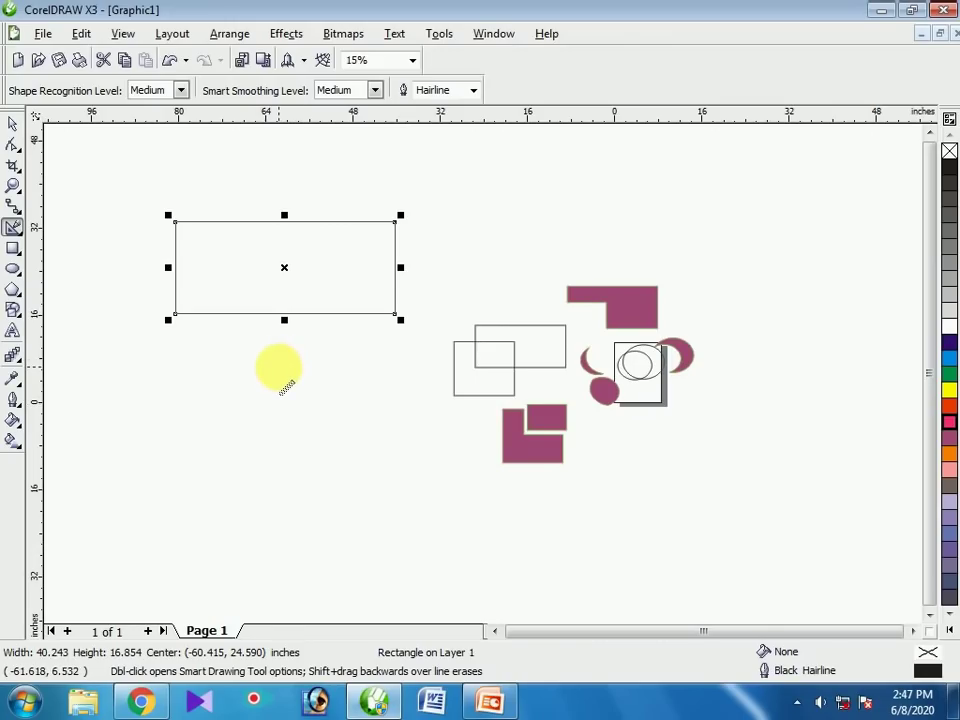
# Sketch a triangle below the large rectangle and a rounded closed shape below the page with the Smart Drawing tool
pyautogui.moveTo(278, 368)
pyautogui.mouseDown()
pyautogui.moveTo(227, 469)
pyautogui.moveTo(274, 456)
pyautogui.moveTo(349, 458)
pyautogui.moveTo(287, 374)
pyautogui.moveTo(283, 392)
pyautogui.mouseUp()
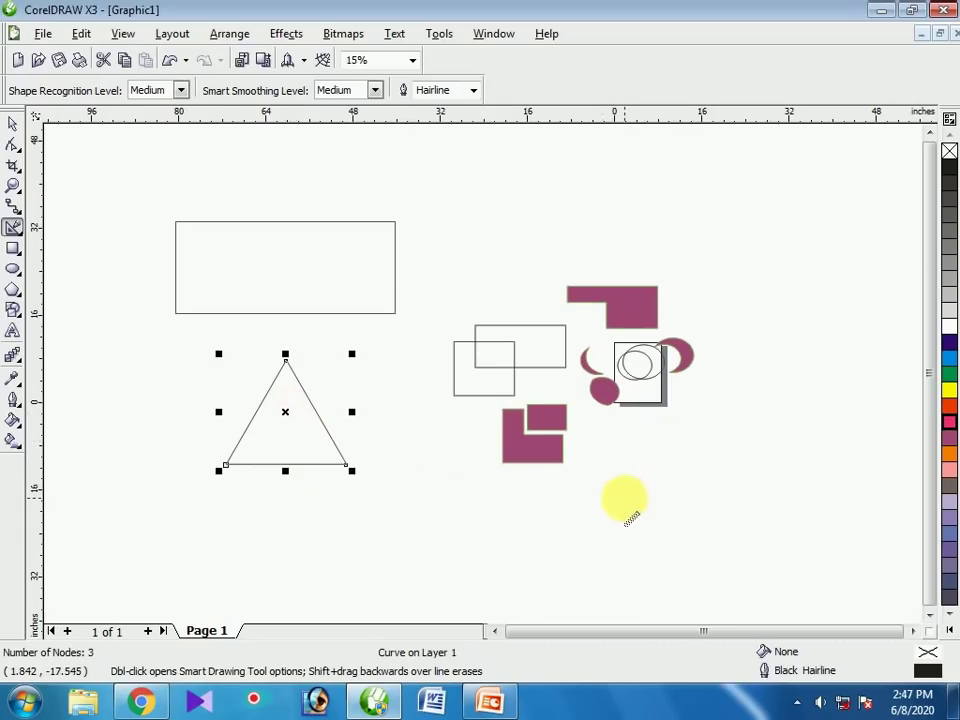
pyautogui.moveTo(634, 477)
pyautogui.mouseDown()
pyautogui.moveTo(593, 487)
pyautogui.moveTo(578, 511)
pyautogui.moveTo(584, 533)
pyautogui.moveTo(610, 543)
pyautogui.moveTo(670, 536)
pyautogui.moveTo(671, 511)
pyautogui.moveTo(632, 478)
pyautogui.mouseUp()
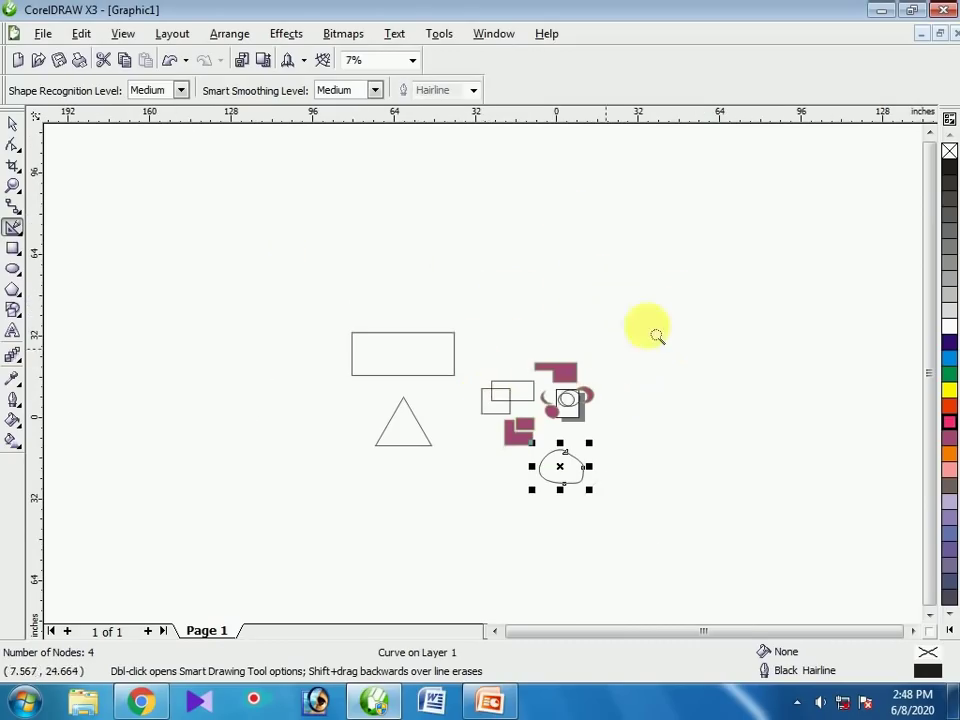
# Sketch a closed, U-shaped curved outline above the existing shapes with the Smart Drawing tool
pyautogui.scroll(-1, 484, 377)
pyautogui.scroll(1, 499, 360)
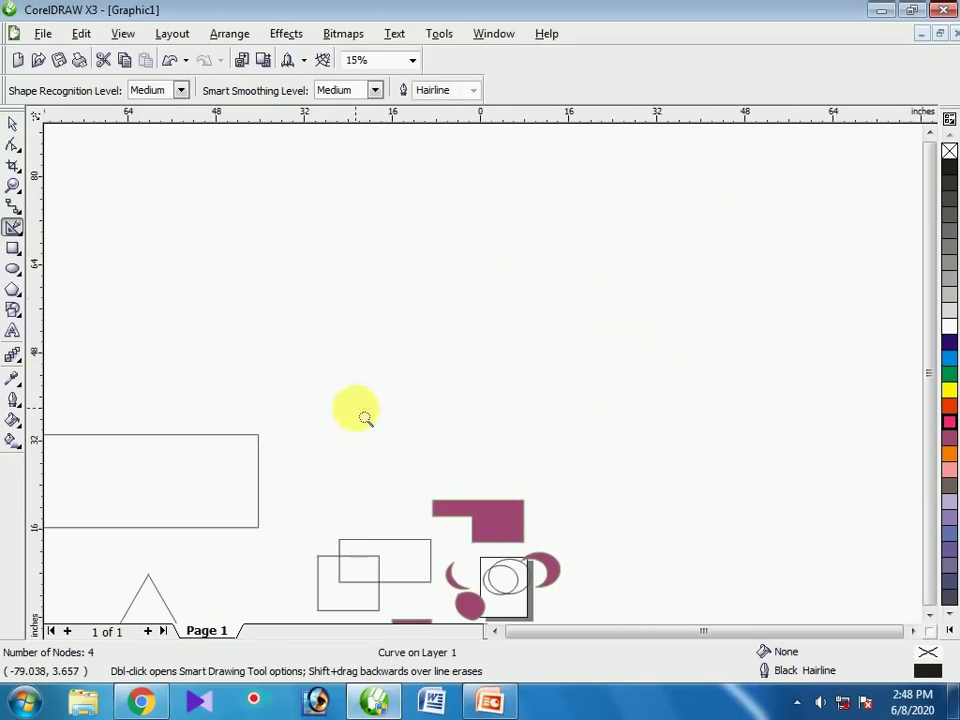
pyautogui.click(497, 311)
pyautogui.press('space')
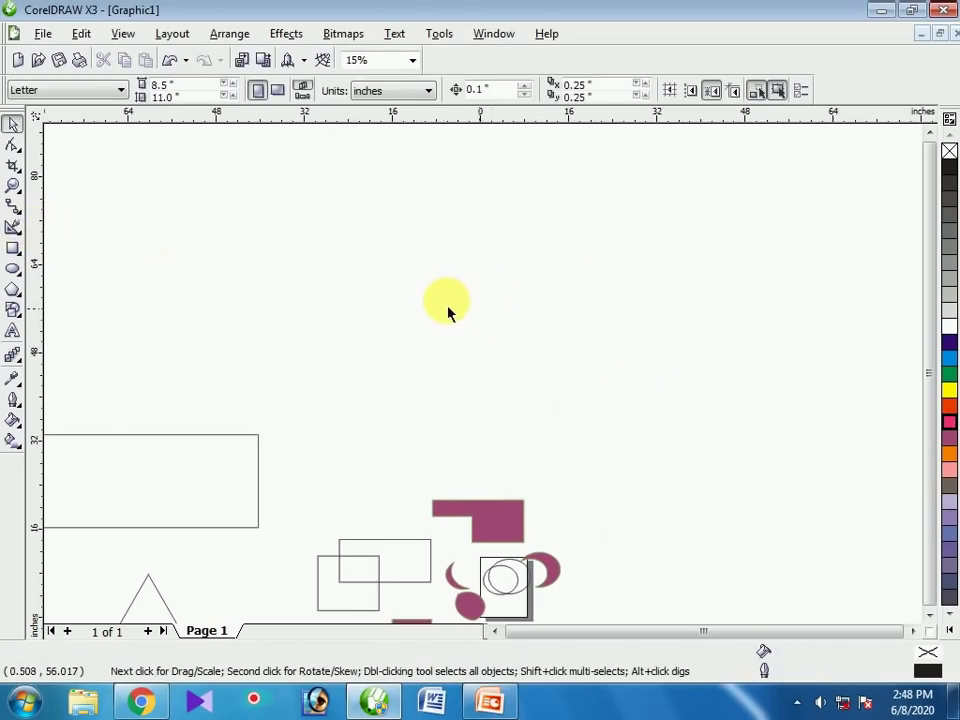
pyautogui.click(13, 227)
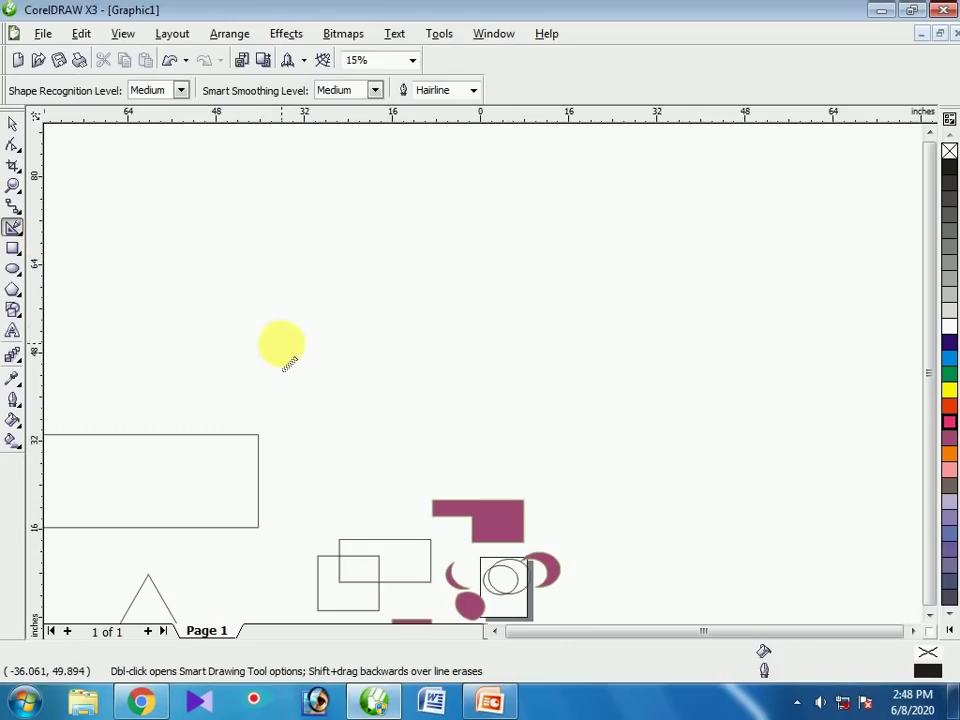
pyautogui.moveTo(281, 343)
pyautogui.mouseDown()
pyautogui.moveTo(332, 307)
pyautogui.moveTo(391, 366)
pyautogui.moveTo(479, 360)
pyautogui.moveTo(551, 283)
pyautogui.moveTo(572, 289)
pyautogui.moveTo(586, 327)
pyautogui.moveTo(568, 380)
pyautogui.moveTo(515, 401)
pyautogui.moveTo(398, 411)
pyautogui.moveTo(327, 393)
pyautogui.moveTo(285, 345)
pyautogui.mouseUp()
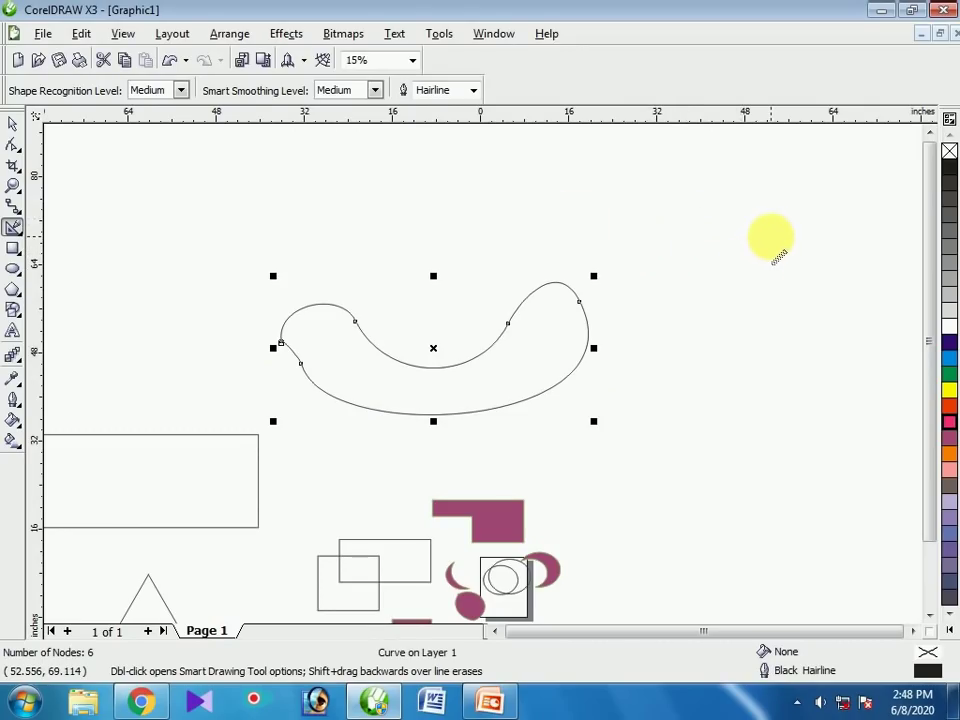
# Sketch a winding closed curve overlapping the right end of the U-shaped outline and open its nodes for editing
pyautogui.moveTo(770, 236)
pyautogui.mouseDown()
pyautogui.moveTo(705, 266)
pyautogui.moveTo(701, 294)
pyautogui.moveTo(640, 331)
pyautogui.moveTo(555, 225)
pyautogui.moveTo(510, 232)
pyautogui.moveTo(491, 261)
pyautogui.moveTo(556, 243)
pyautogui.moveTo(556, 346)
pyautogui.moveTo(572, 379)
pyautogui.moveTo(640, 405)
pyautogui.moveTo(718, 388)
pyautogui.moveTo(740, 345)
pyautogui.moveTo(726, 278)
pyautogui.moveTo(731, 248)
pyautogui.moveTo(742, 245)
pyautogui.moveTo(756, 280)
pyautogui.moveTo(799, 276)
pyautogui.moveTo(817, 294)
pyautogui.moveTo(768, 240)
pyautogui.mouseUp()
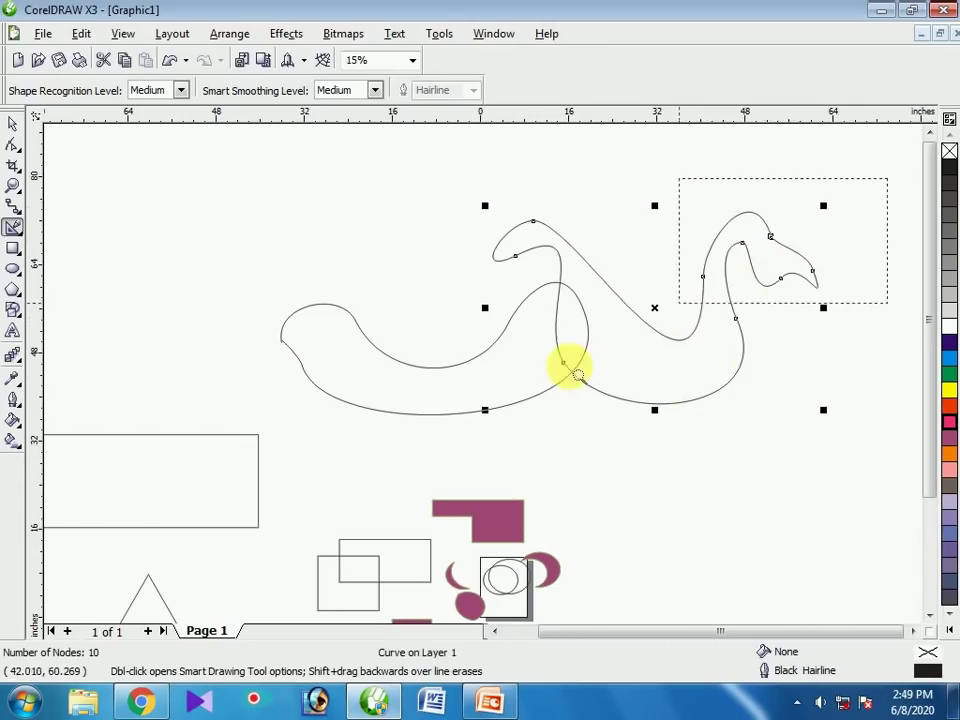
pyautogui.hotkey('shift', 'F2')
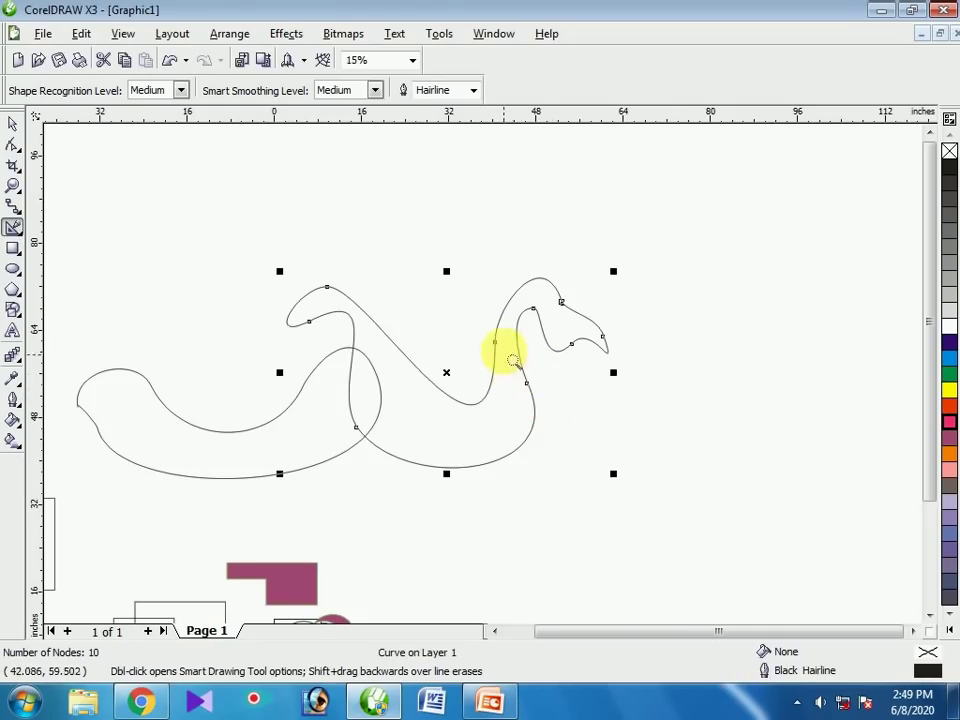
pyautogui.press('F10')
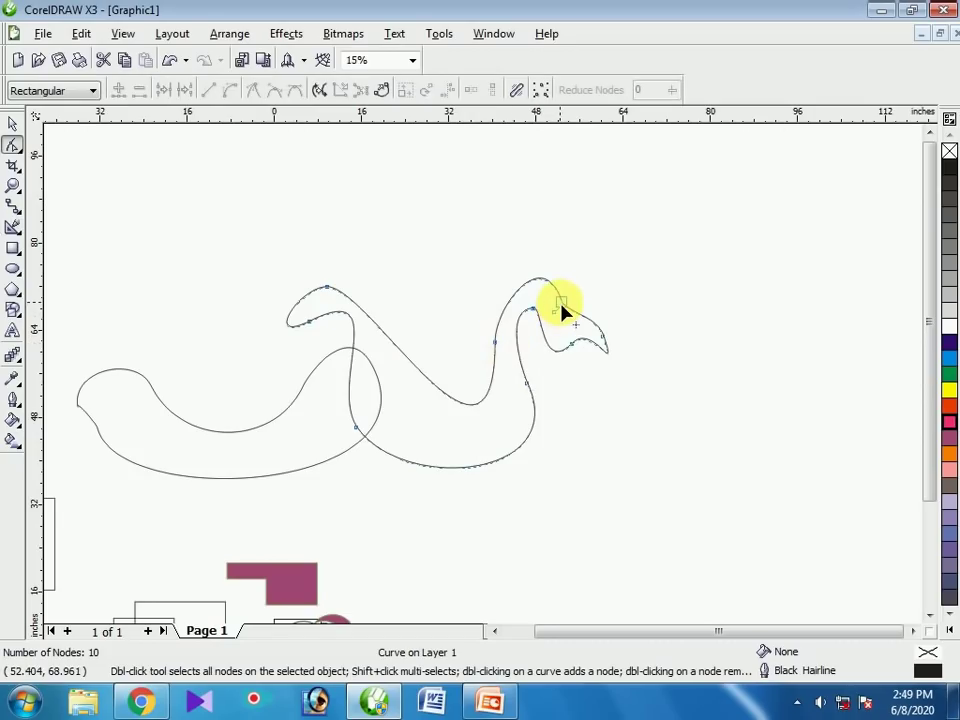
# Reshape the winding curve's right end into a rounded head with a longer pointed beak, lowering the node at the throat
pyautogui.moveTo(561, 306); pyautogui.dragTo(596, 300)
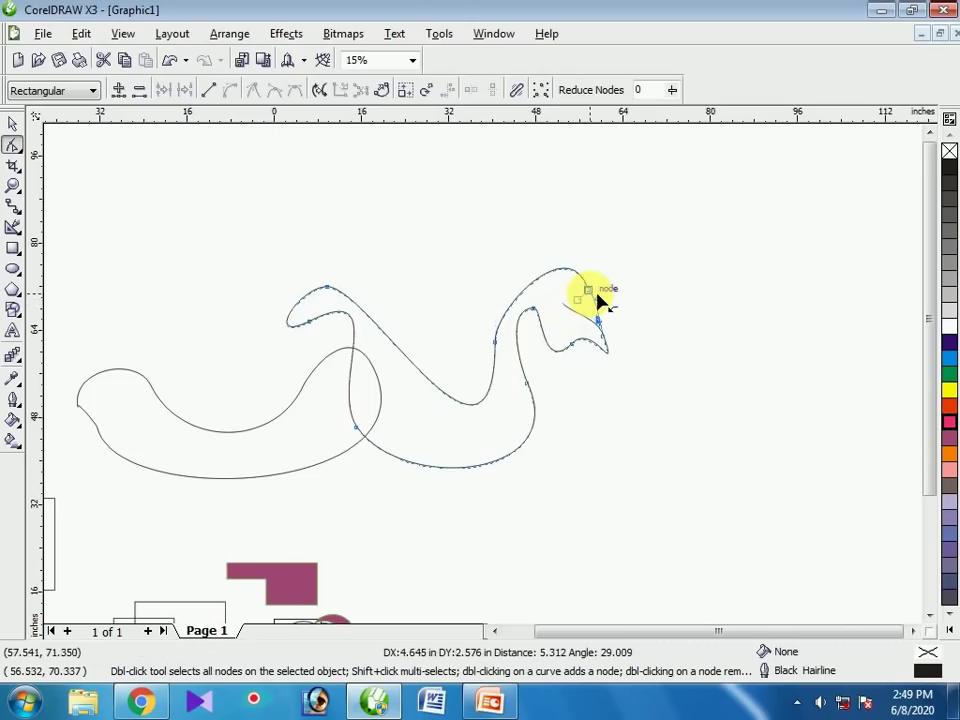
pyautogui.click(577, 349)
pyautogui.moveTo(618, 384); pyautogui.dragTo(629, 426)
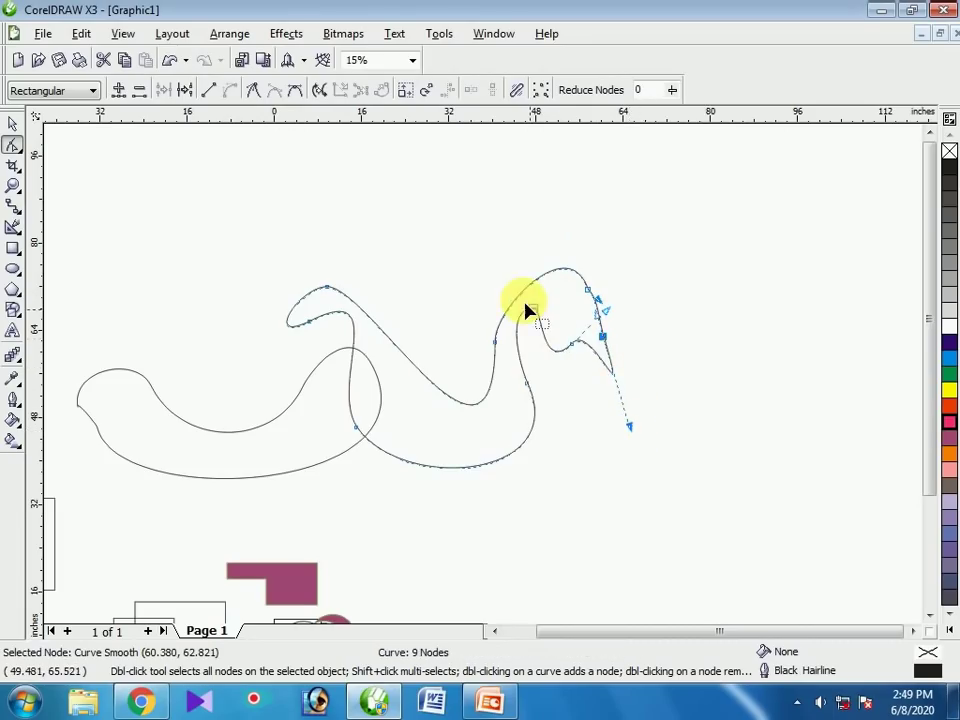
pyautogui.click(533, 309)
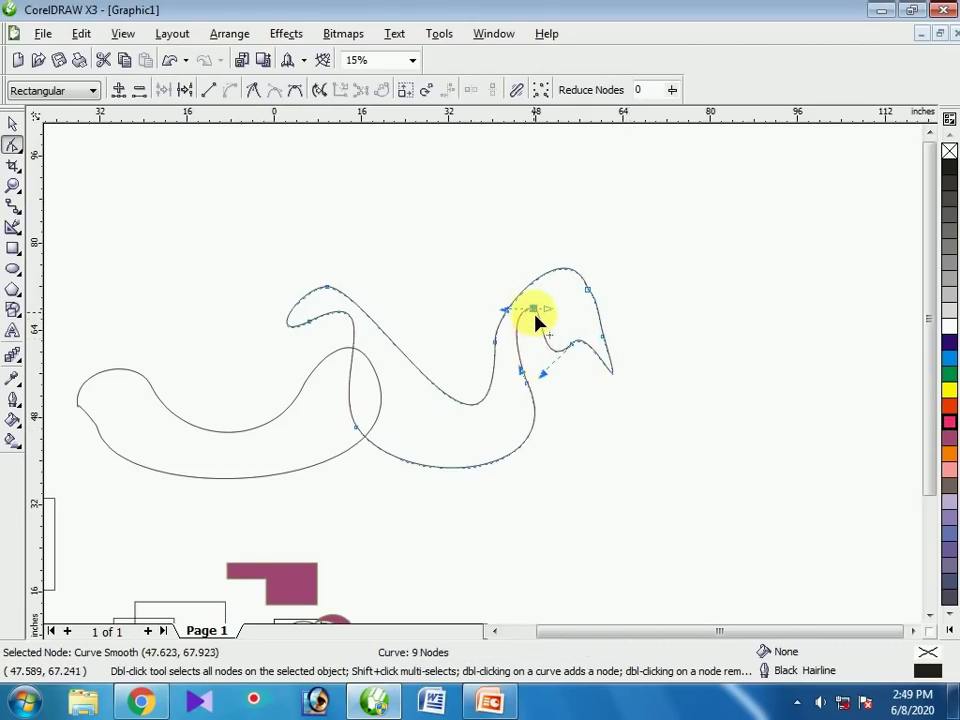
pyautogui.moveTo(536, 316); pyautogui.dragTo(533, 333)
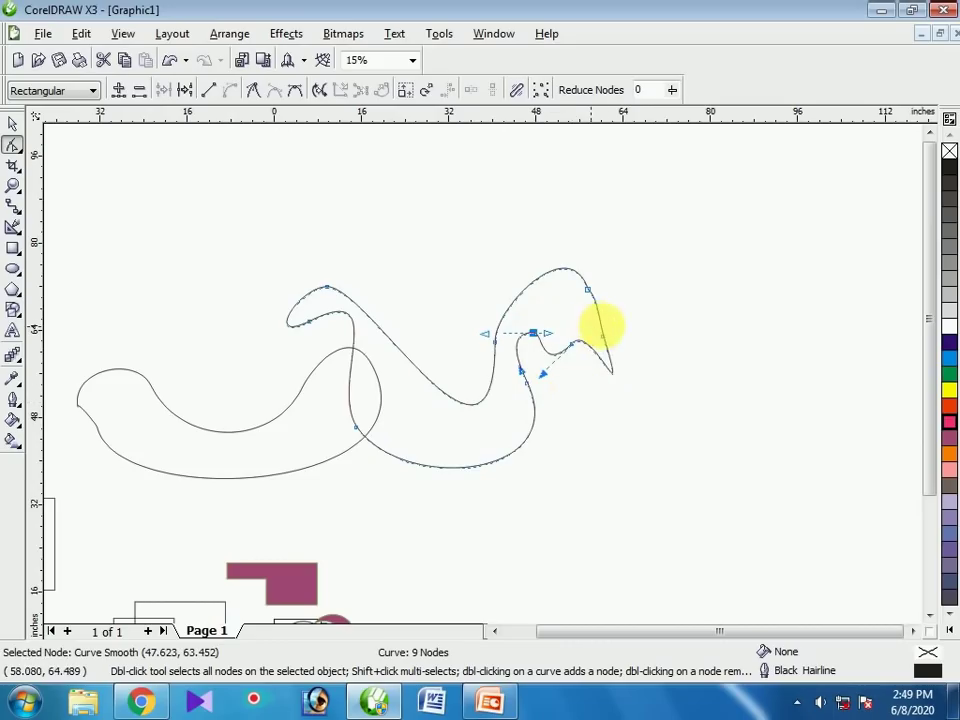
# Widen and lengthen the winding curve's left end into a rounded tail by moving its lower node and adjusting the end's curve handles
pyautogui.click(310, 321)
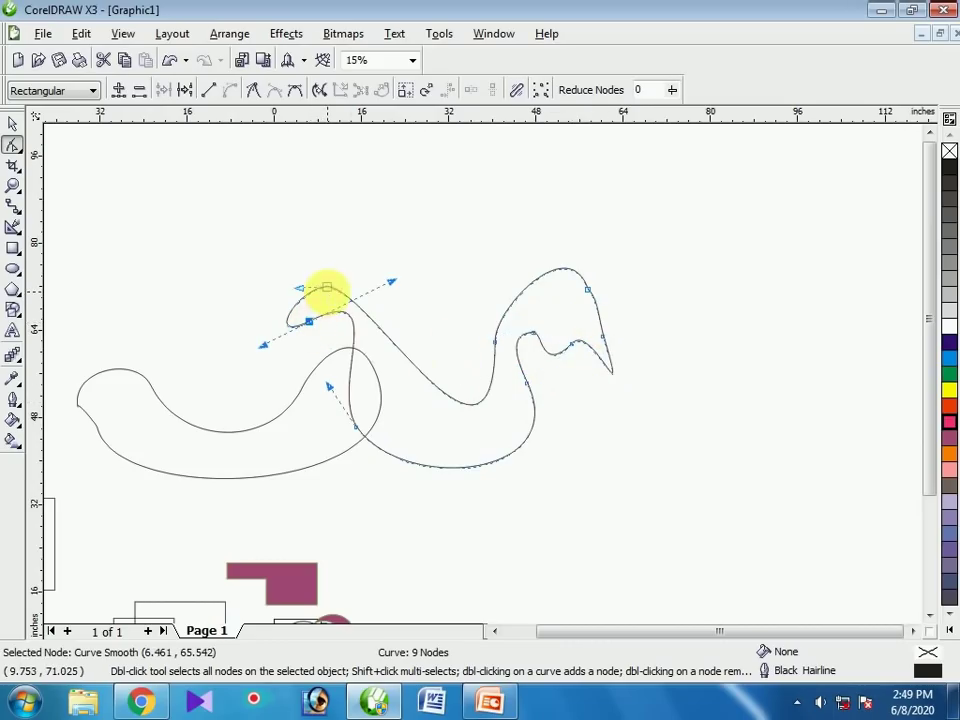
pyautogui.click(327, 288)
pyautogui.moveTo(364, 286); pyautogui.dragTo(426, 293)
pyautogui.click(314, 326)
pyautogui.moveTo(311, 328); pyautogui.dragTo(313, 350)
pyautogui.moveTo(392, 300); pyautogui.dragTo(399, 356)
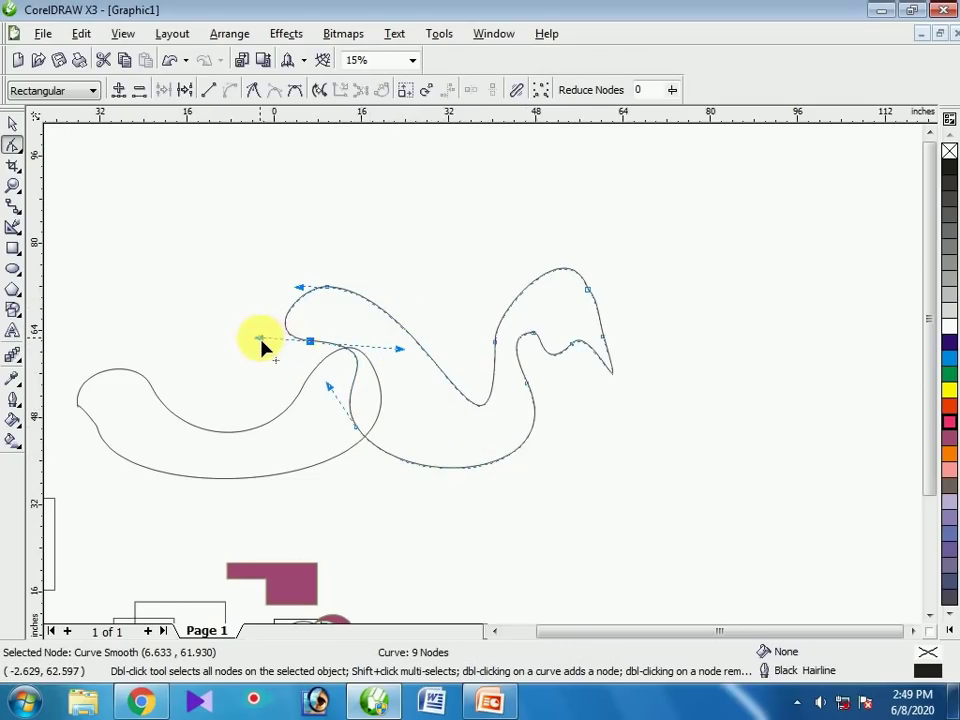
pyautogui.moveTo(260, 341); pyautogui.dragTo(230, 364)
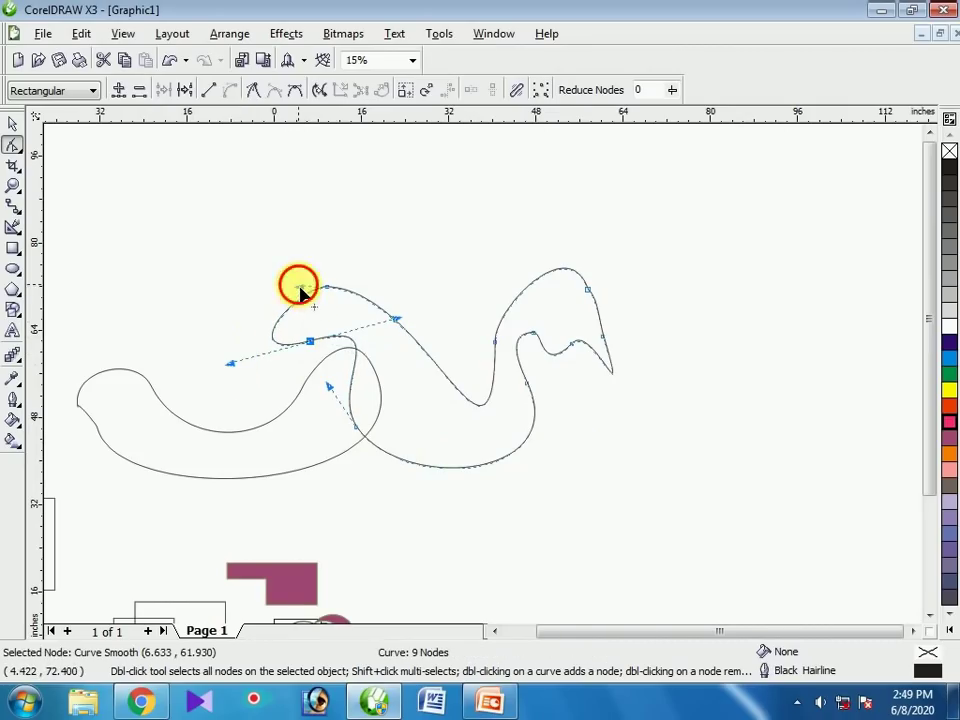
pyautogui.moveTo(300, 291); pyautogui.dragTo(230, 313)
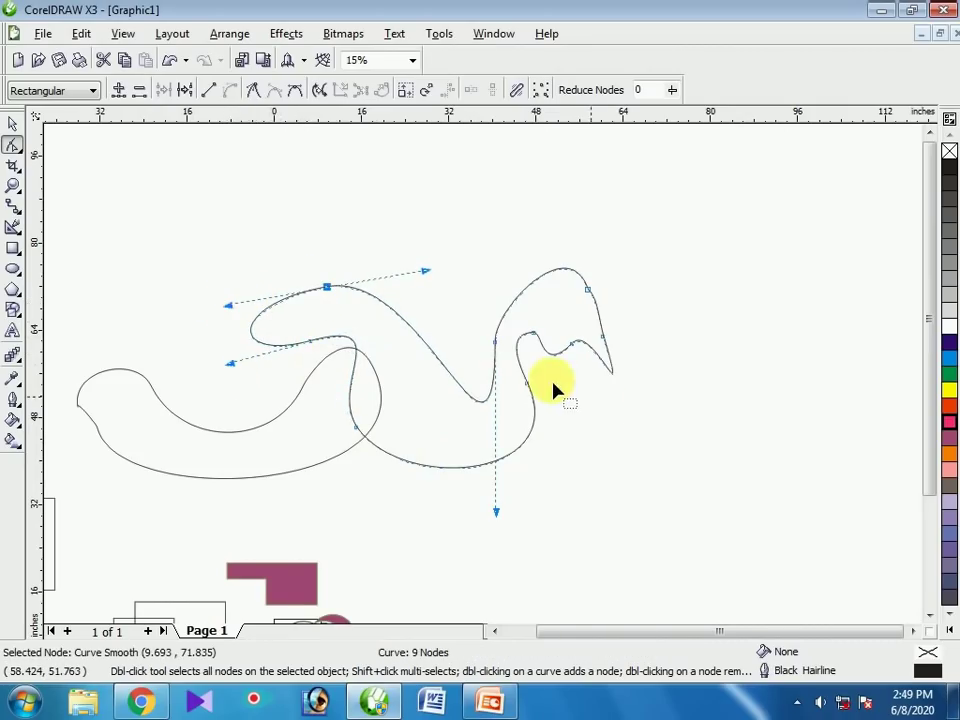
# Raise the dip behind the neck, smooth the throat notch, and move the whole curve clear of the U-shaped outline
pyautogui.click(494, 342)
pyautogui.moveTo(496, 512); pyautogui.dragTo(482, 445)
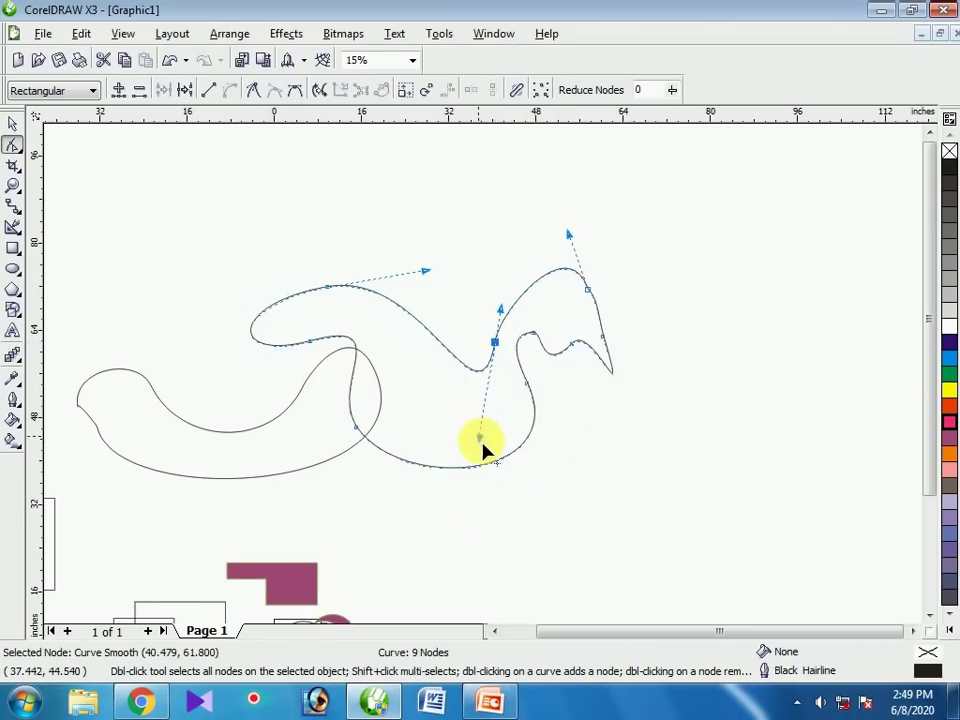
pyautogui.click(534, 333)
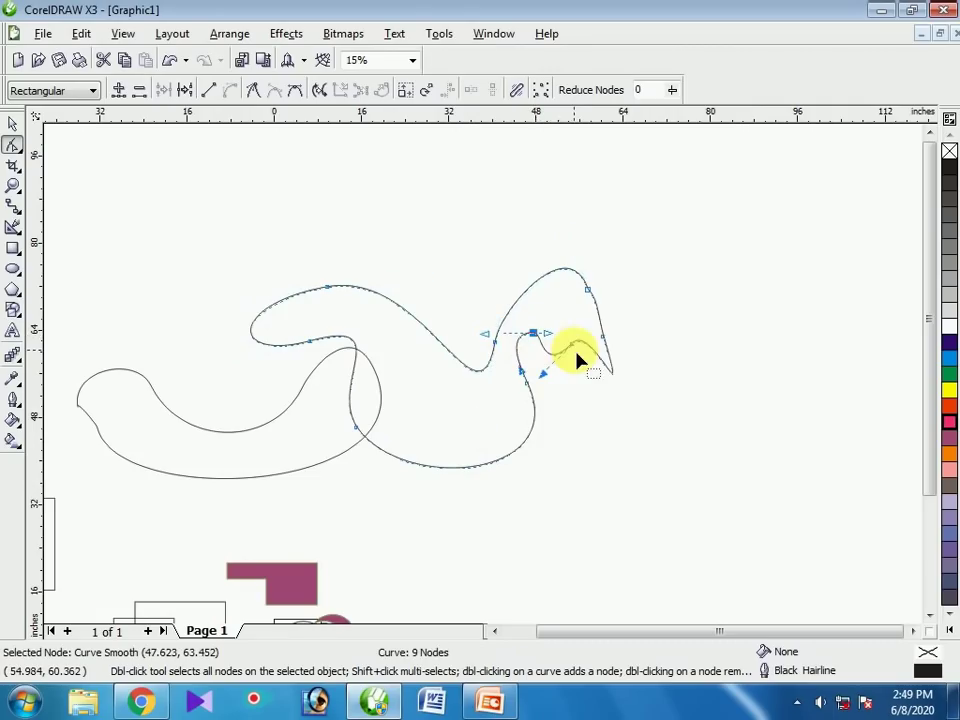
pyautogui.moveTo(544, 374); pyautogui.dragTo(541, 370)
pyautogui.press('space')
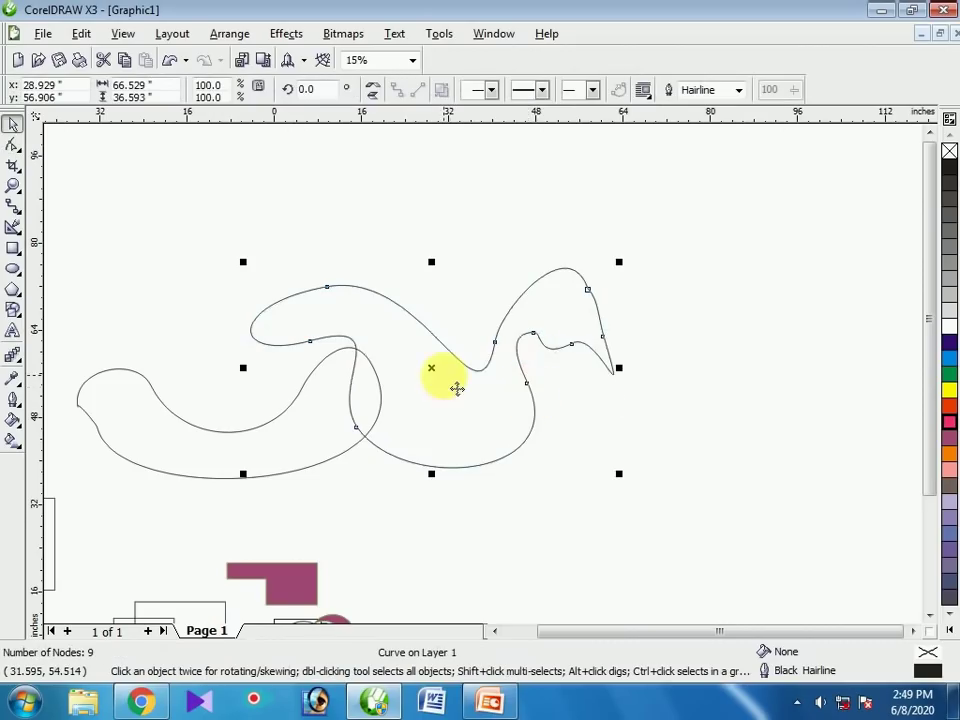
pyautogui.moveTo(456, 388); pyautogui.dragTo(608, 343)
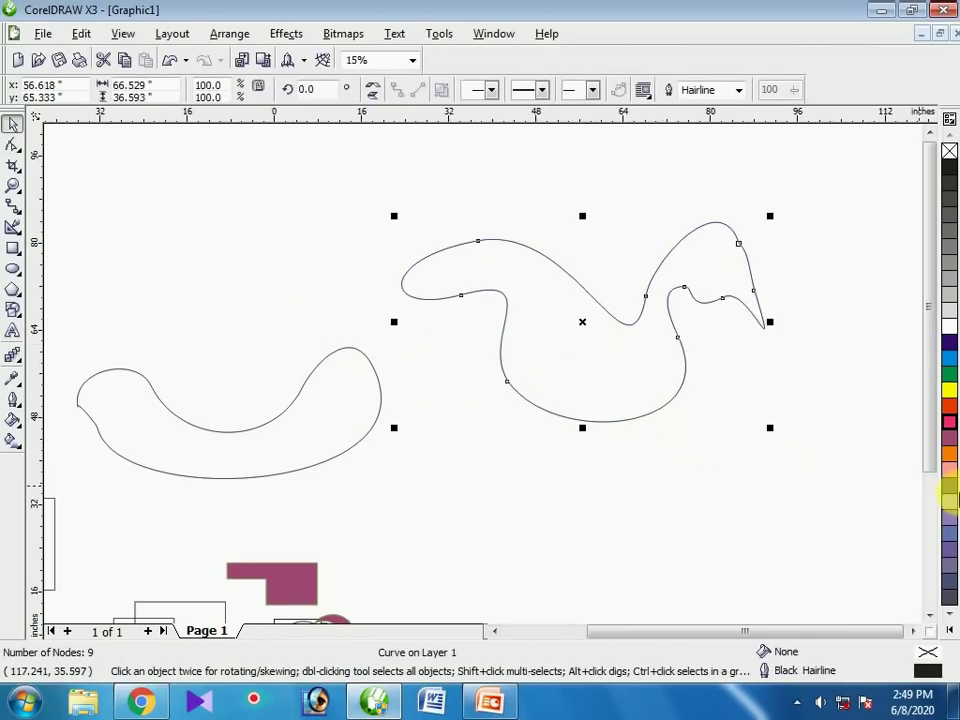
# Try Smart Fill on the inside of the bird-shaped curve and undo it
pyautogui.click(12, 230)
pyautogui.click(40, 234)
pyautogui.click(634, 358)
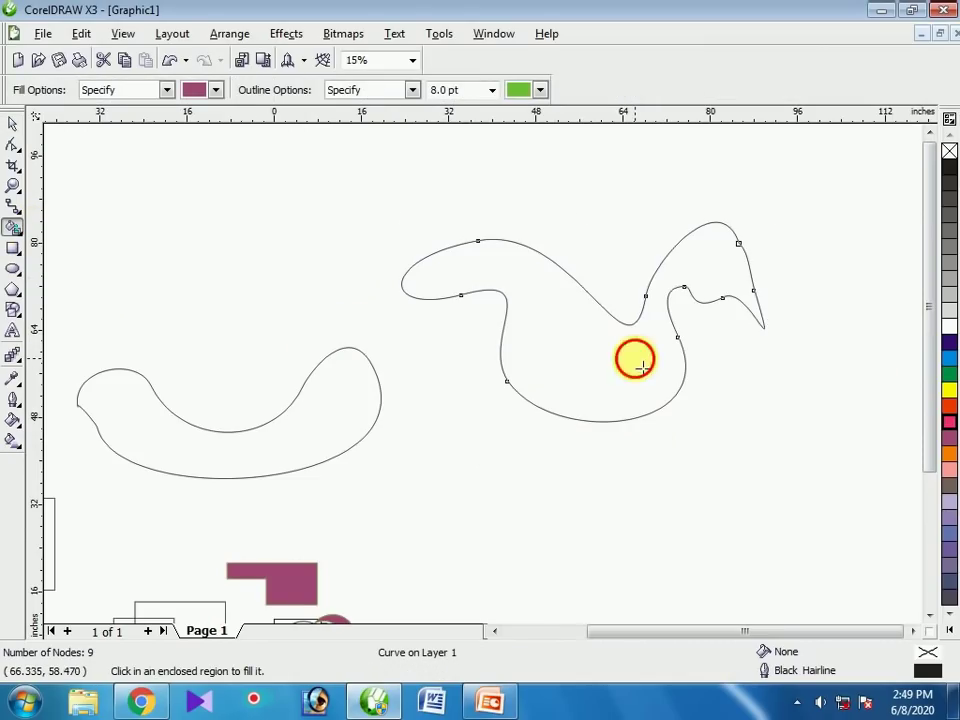
pyautogui.hotkey('ctrl', 'z')
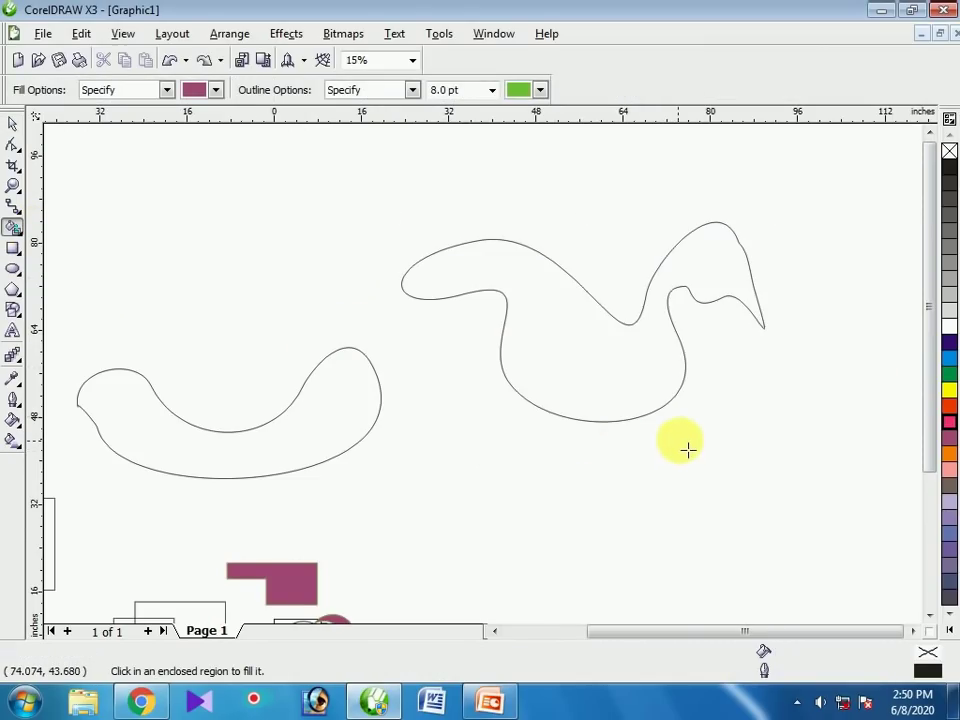
# Set the default fill for new graphic objects to Blue and fill the bird-shaped curve with the same Blue
pyautogui.click(950, 350)
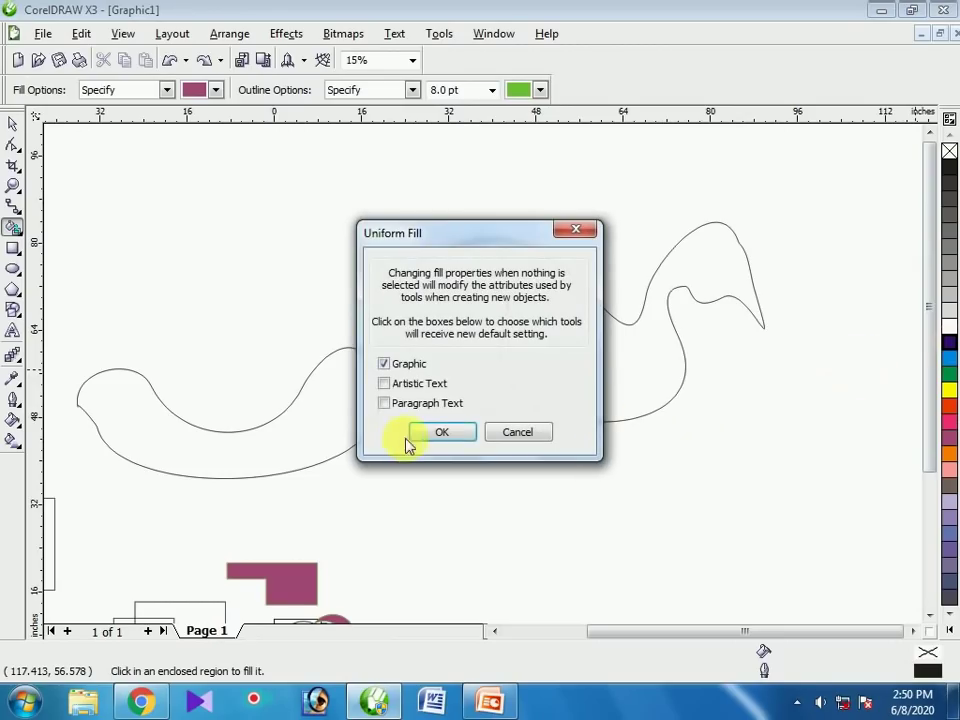
pyautogui.click(452, 432)
pyautogui.press('space')
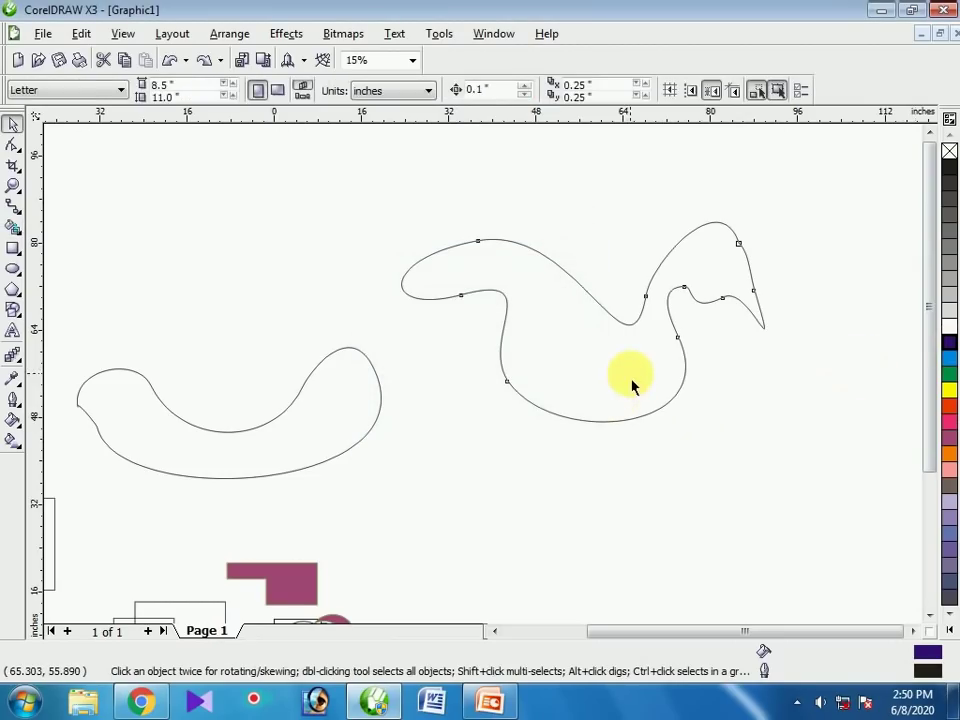
pyautogui.click(634, 390)
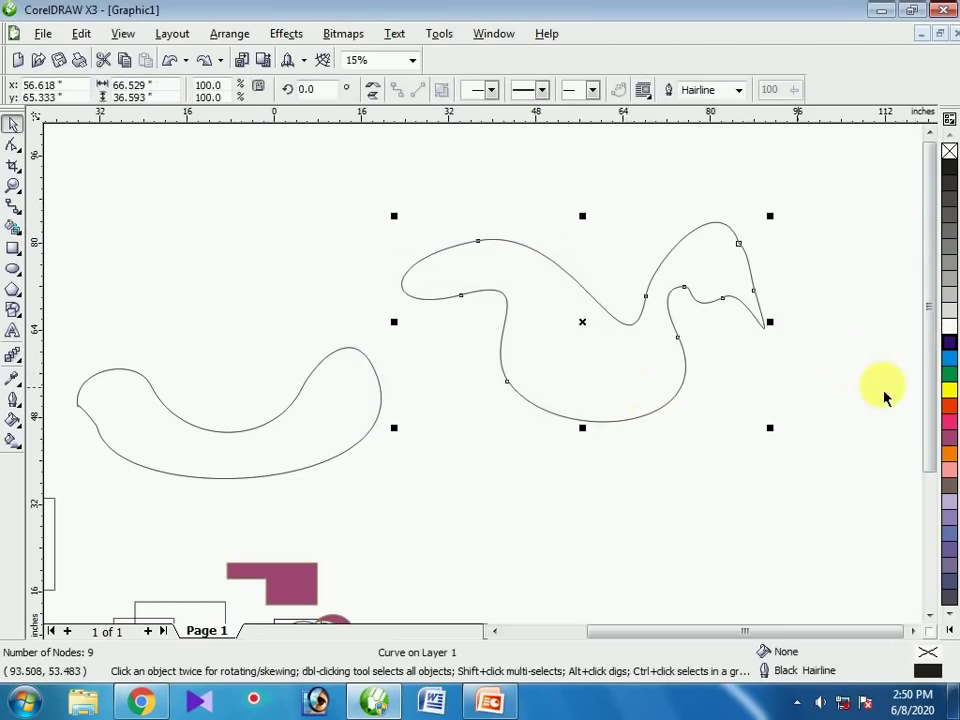
pyautogui.click(948, 343)
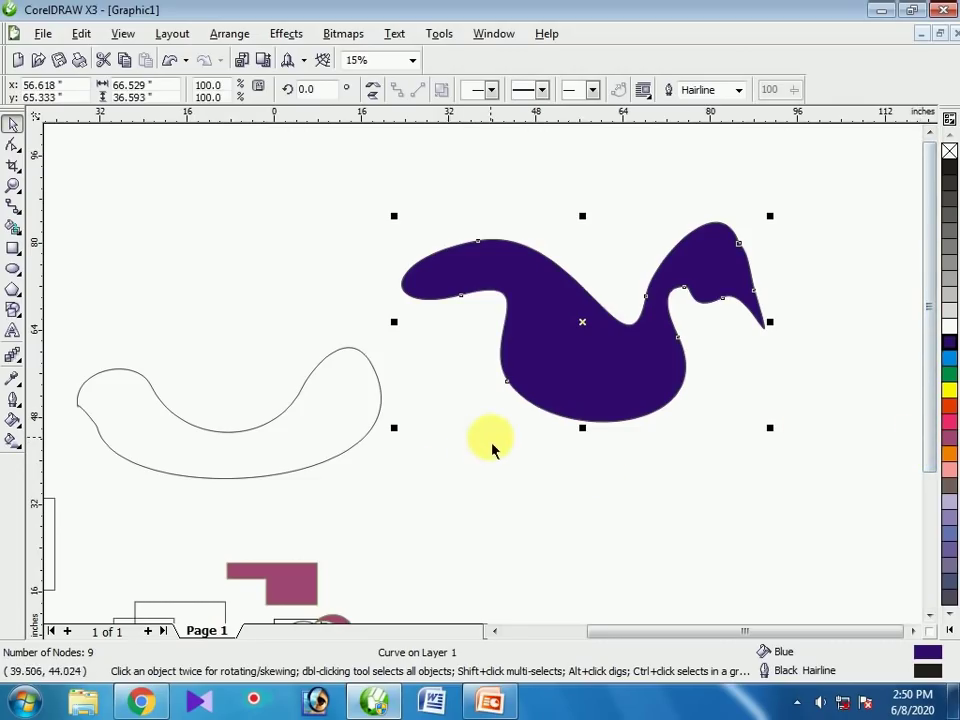
# Activate the Smart Drawing tool with all the drawn shapes in view
pyautogui.scroll(-1, 270, 521)
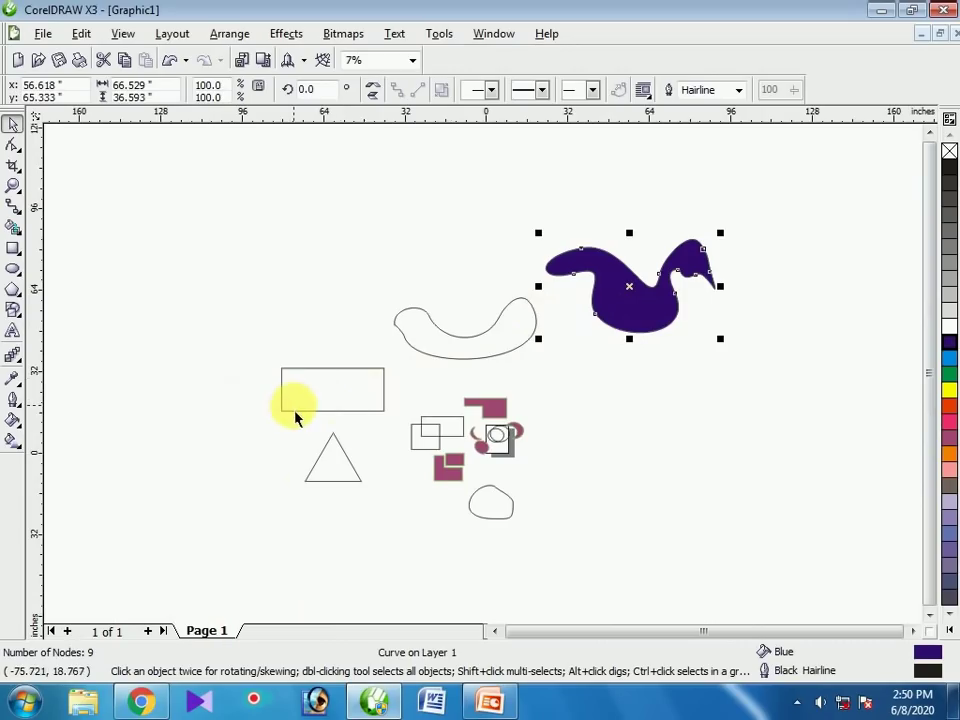
pyautogui.click(13, 229)
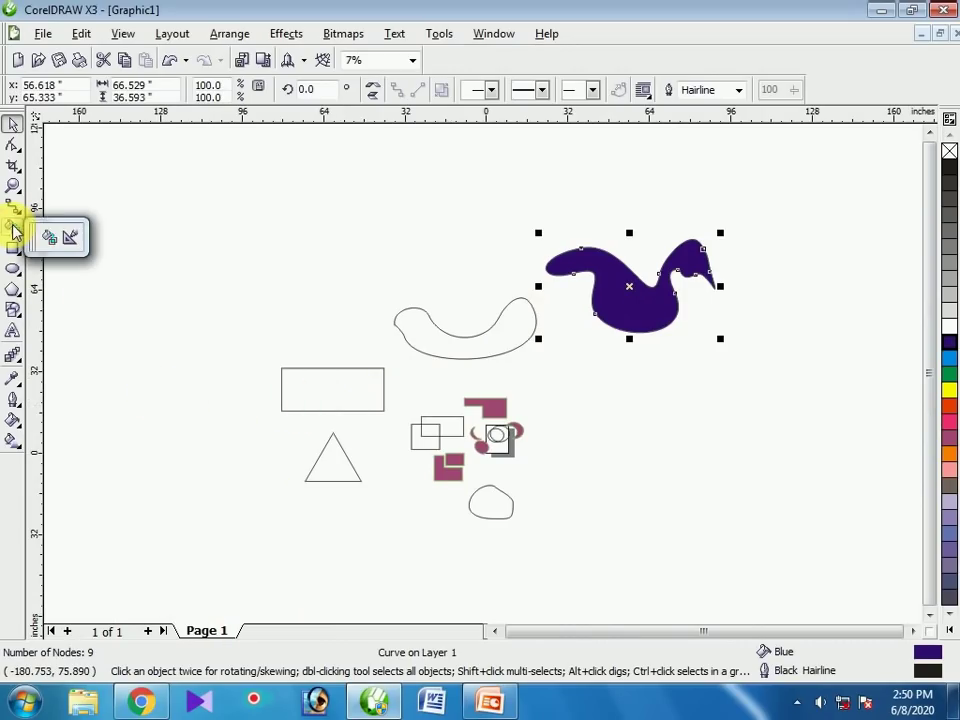
pyautogui.click(68, 240)
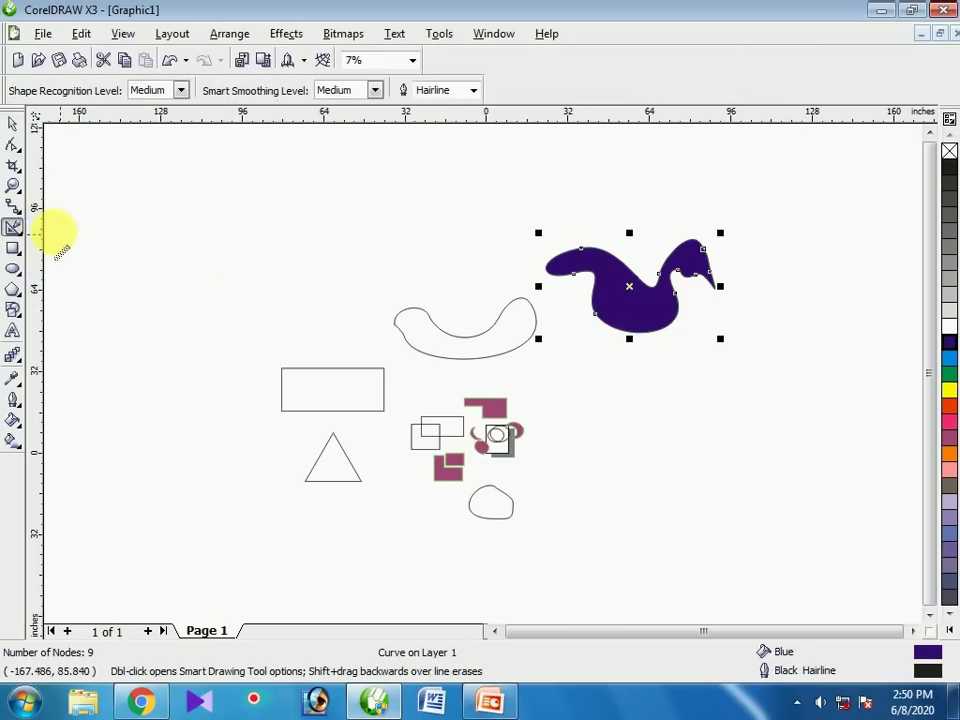